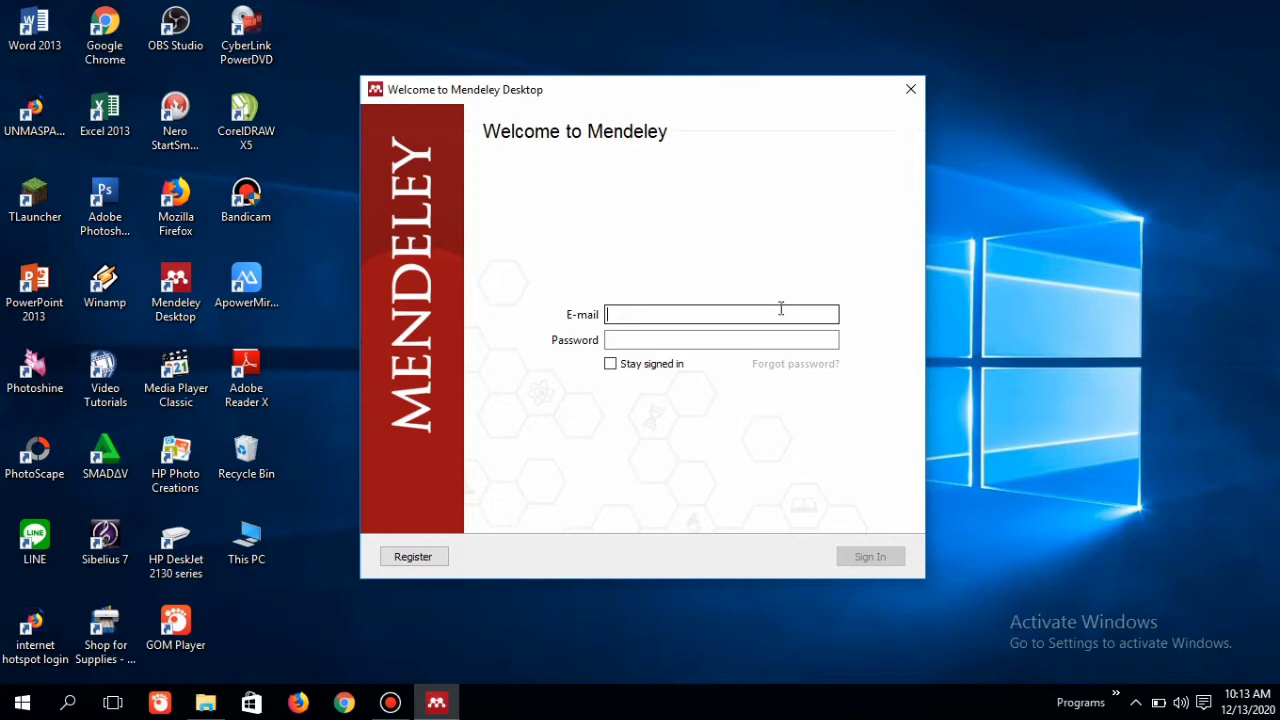
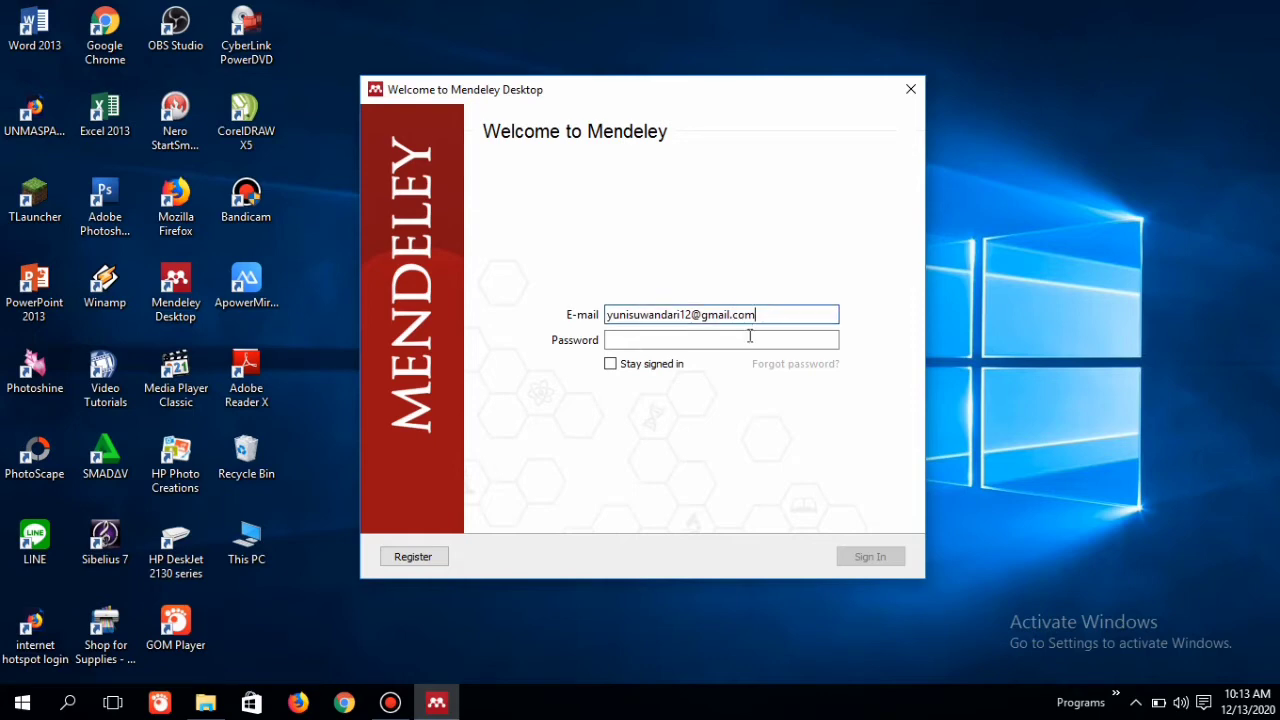
Step: Sign in to Mendeley Desktop with the account e-mail and password
click(751, 340)
text(******)
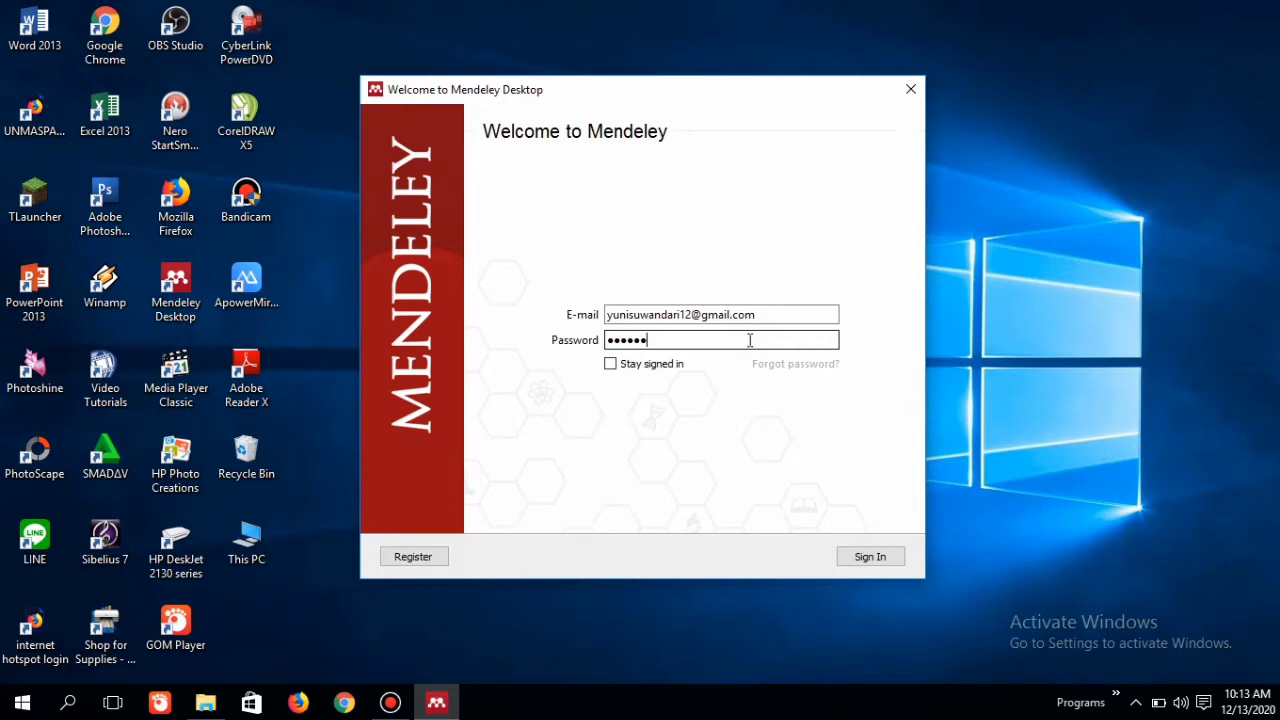
text(*********)
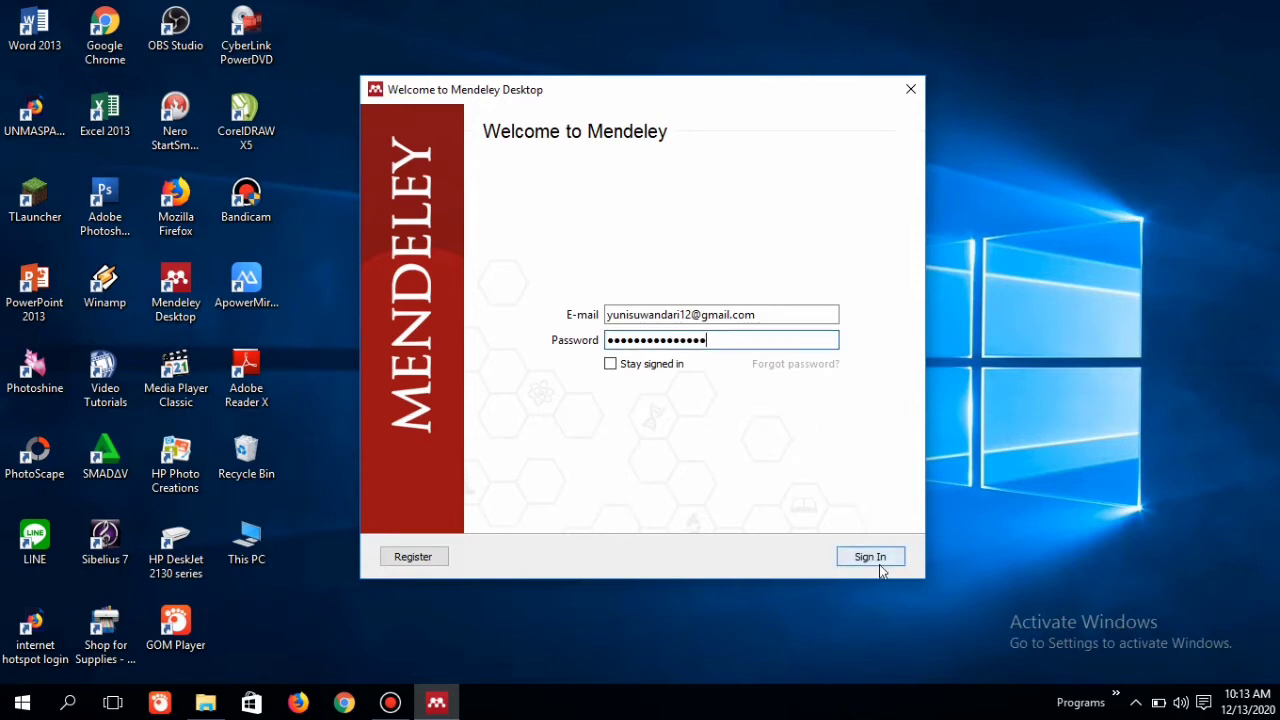
click(880, 564)
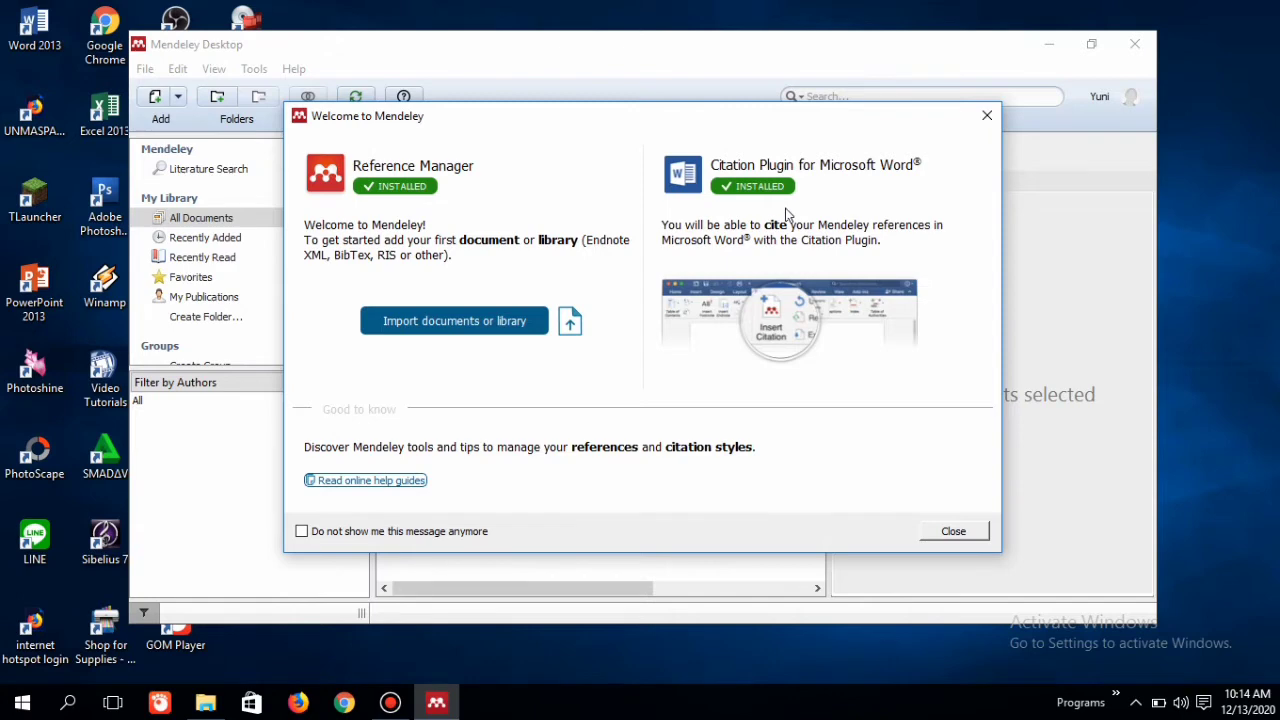
Step: Dismiss the welcome window, maximize the main window and close the Add and Create tip
click(986, 116)
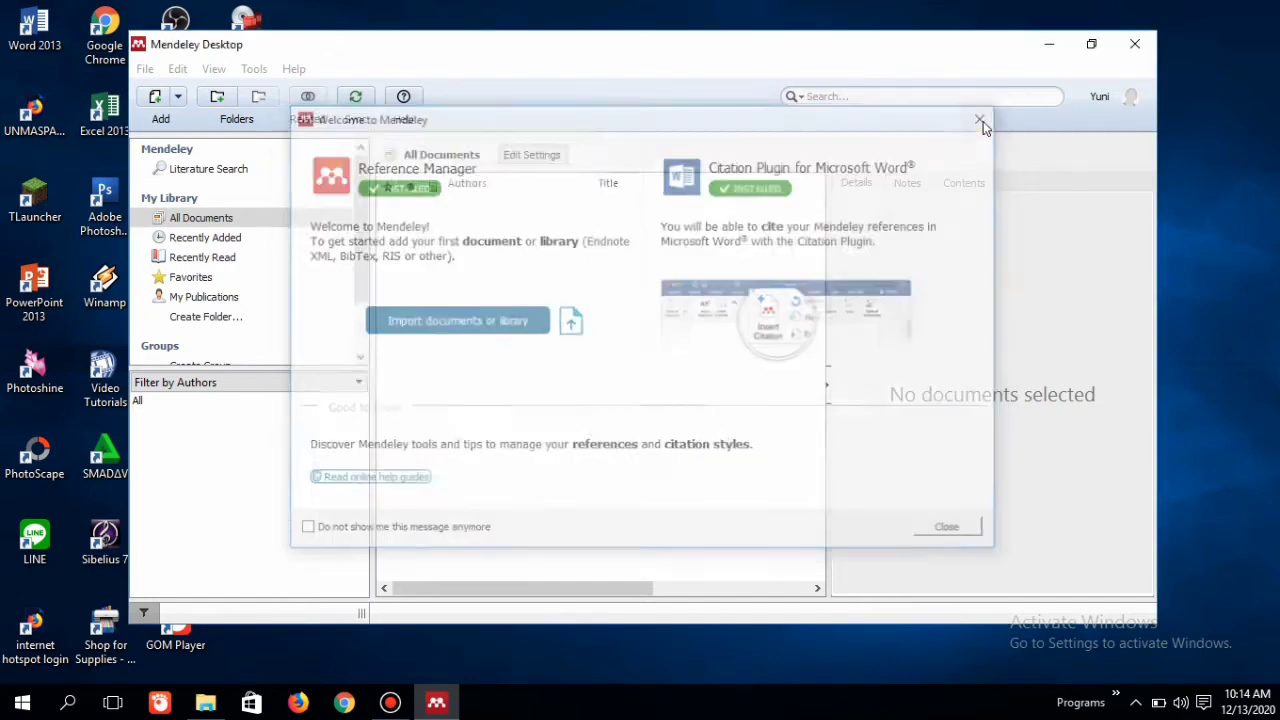
click(1092, 44)
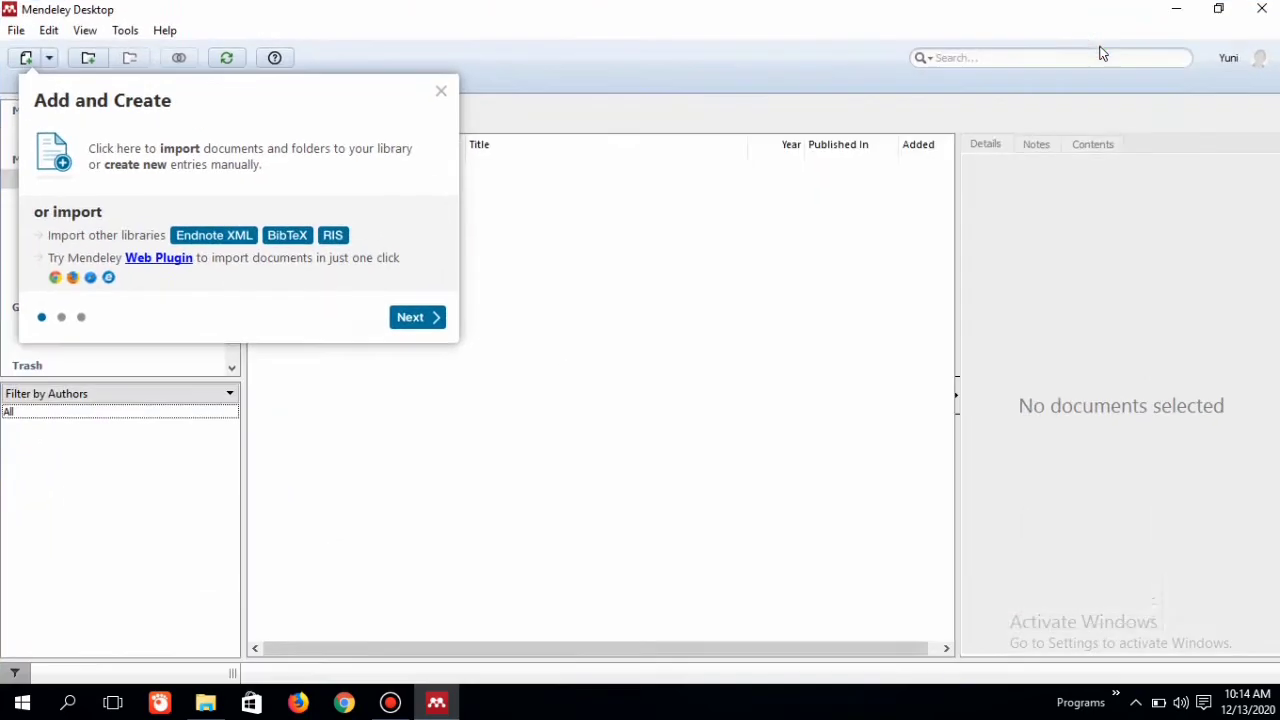
click(442, 92)
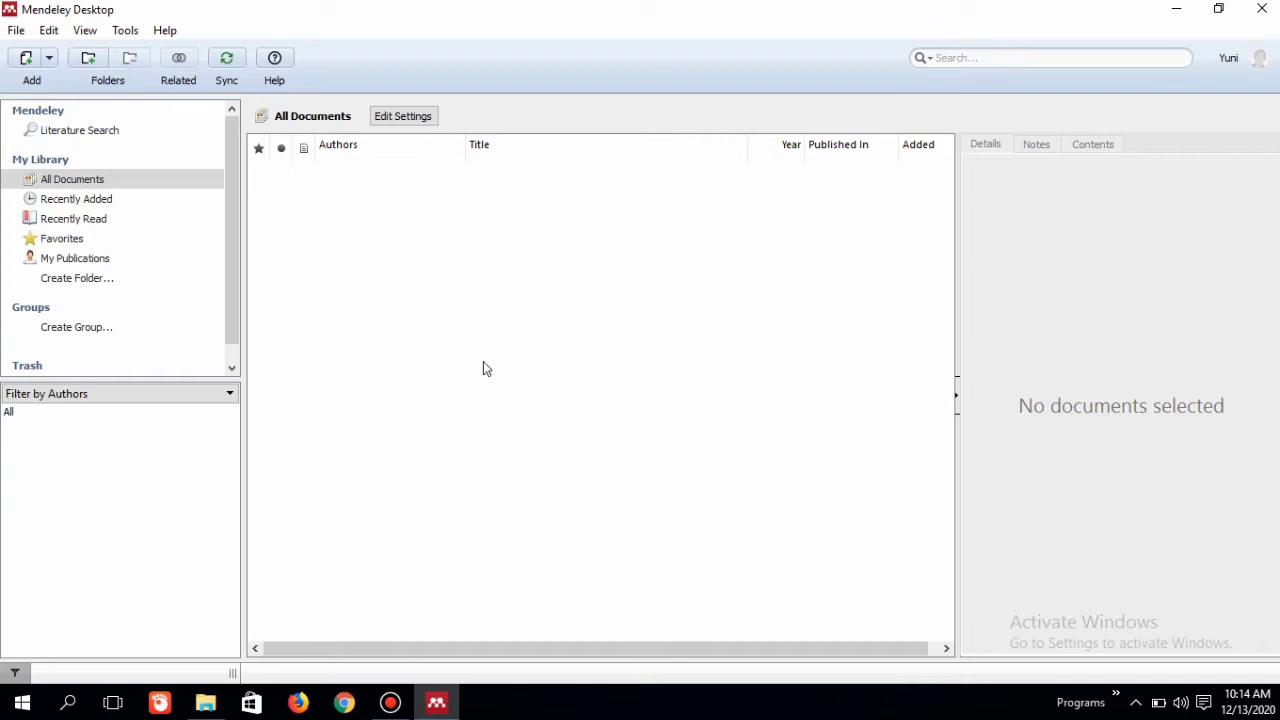
Step: Add the Downloads PDFs Analisi Faktor, CYBERBULLYING (2), PEMANFAATAN TEKNOLOGI INFORMASI (E-education) and Peran TI dalam modernisasi pendidikan bangsa to the library
click(26, 60)
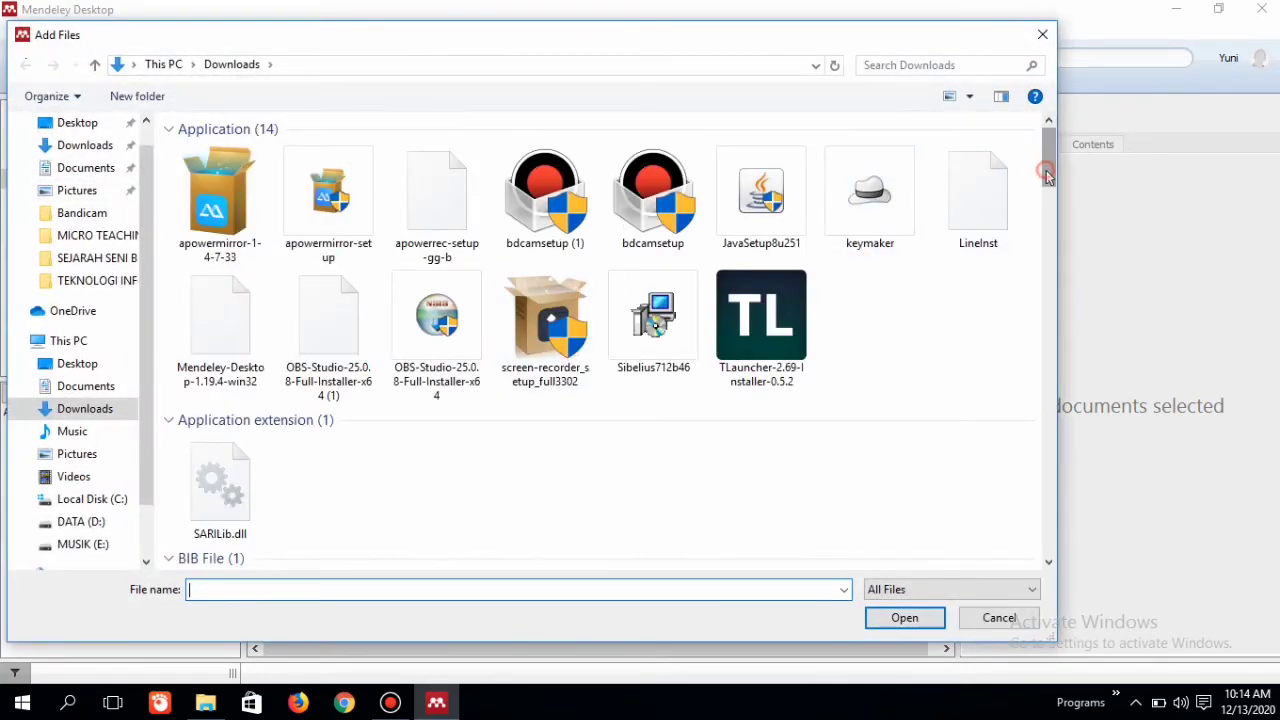
drag(1046, 174, 1047, 450)
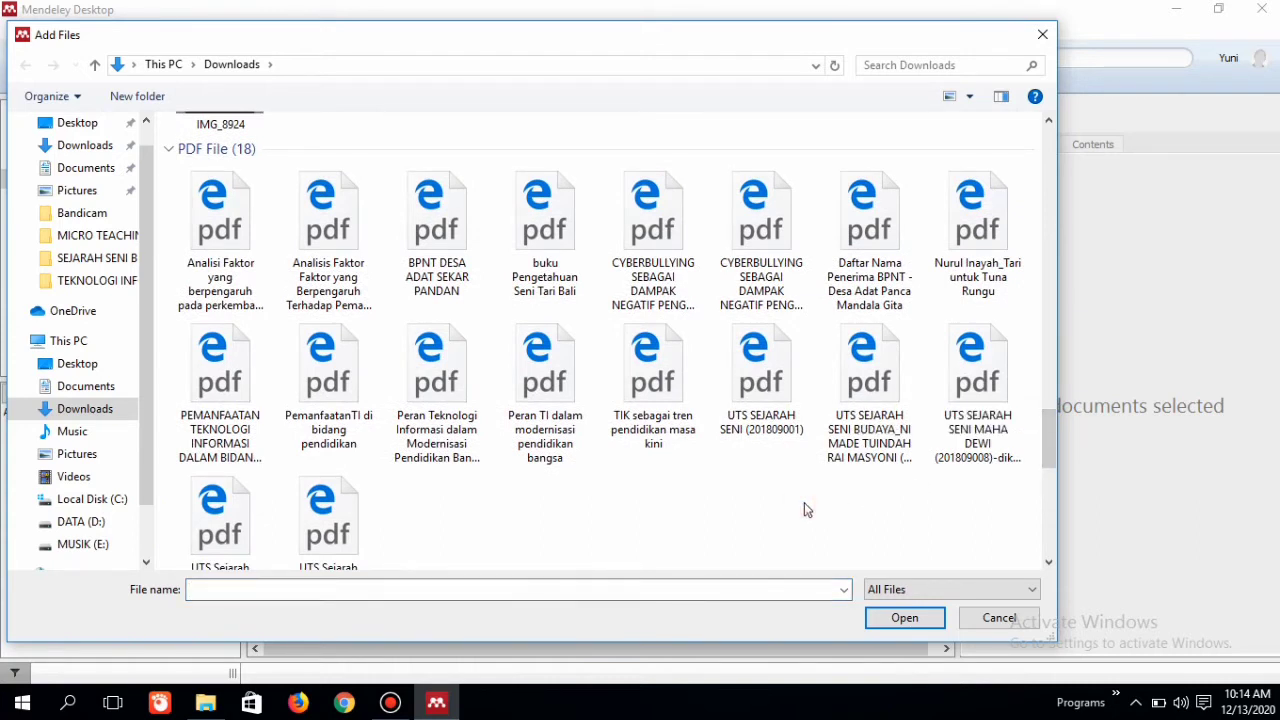
click(211, 233)
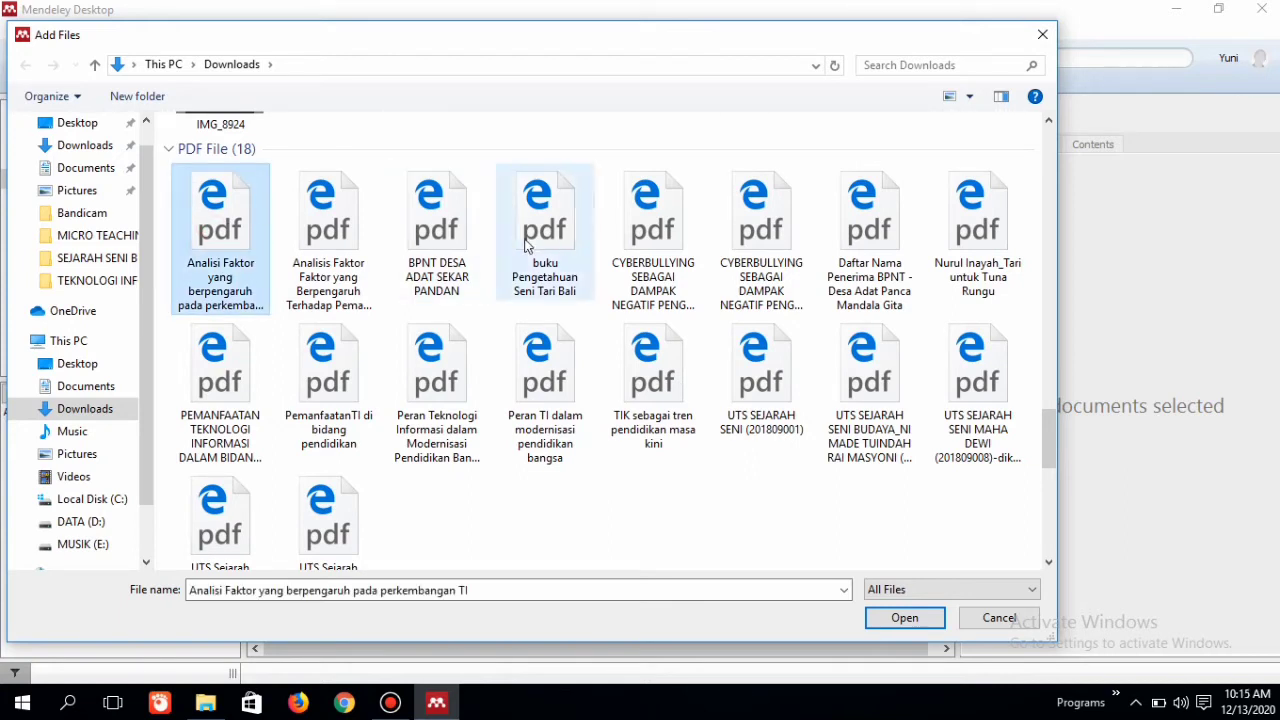
ctrl+click(641, 250)
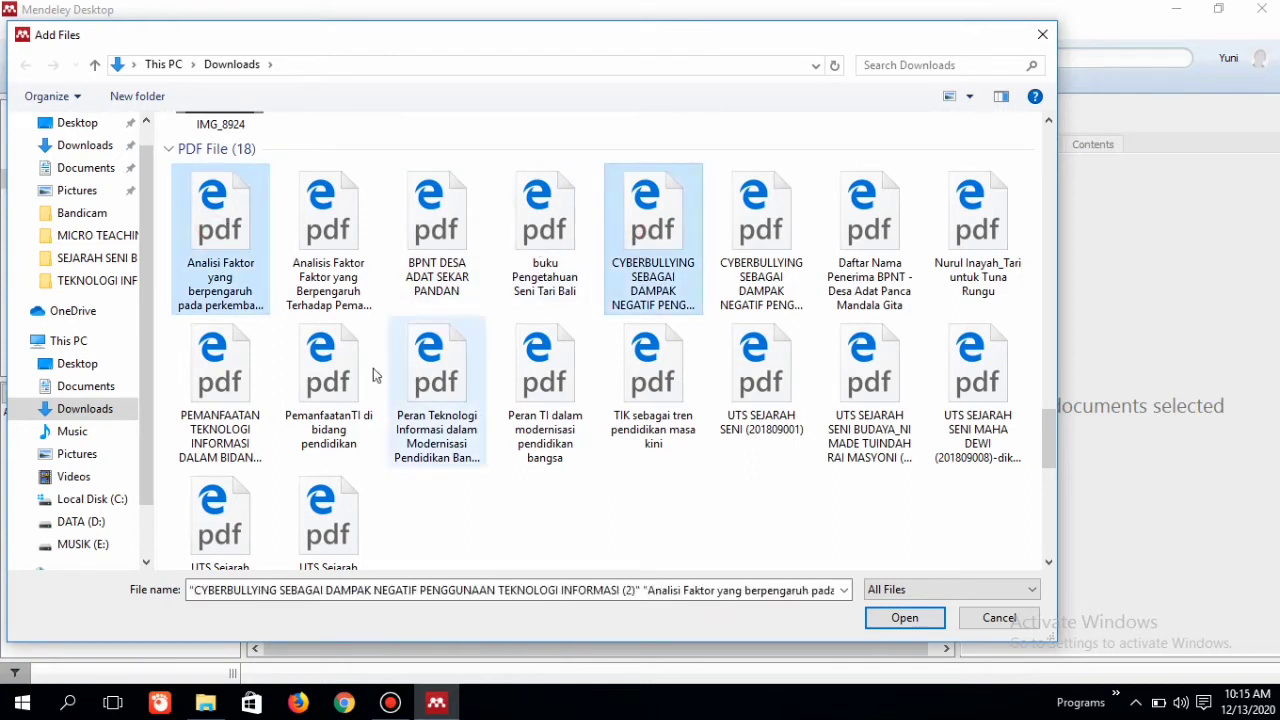
ctrl+click(244, 400)
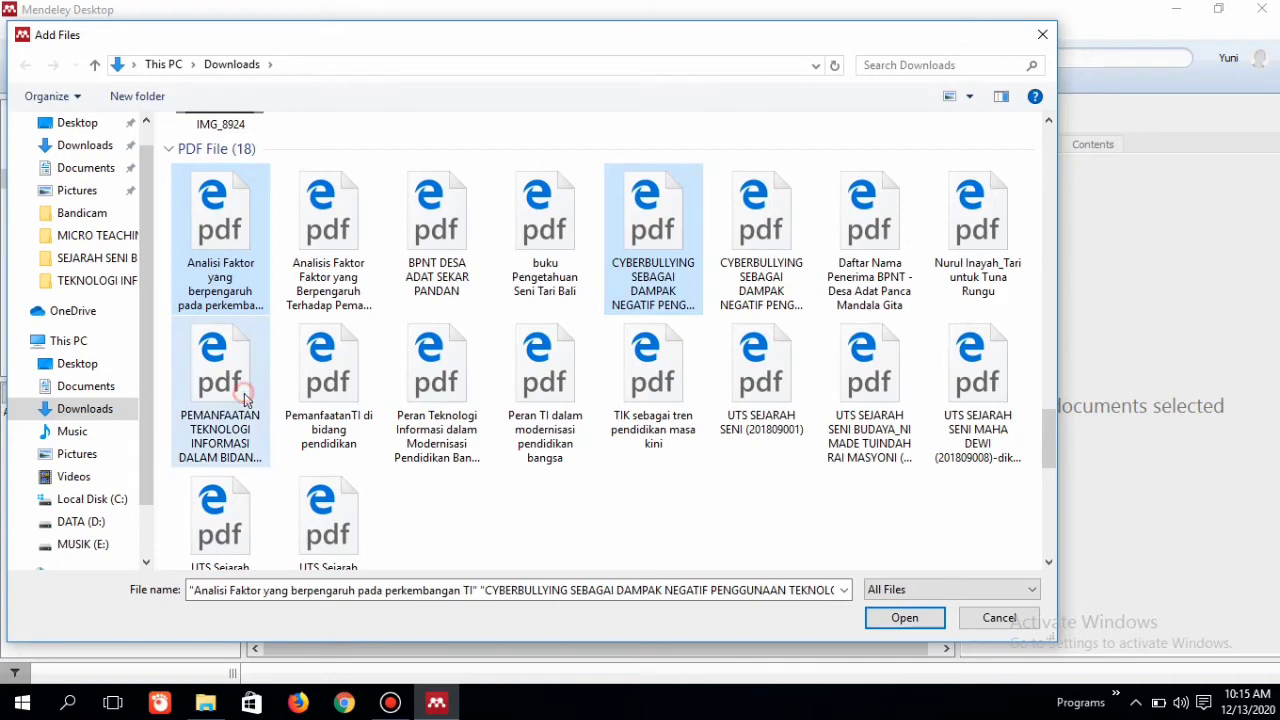
ctrl+click(530, 415)
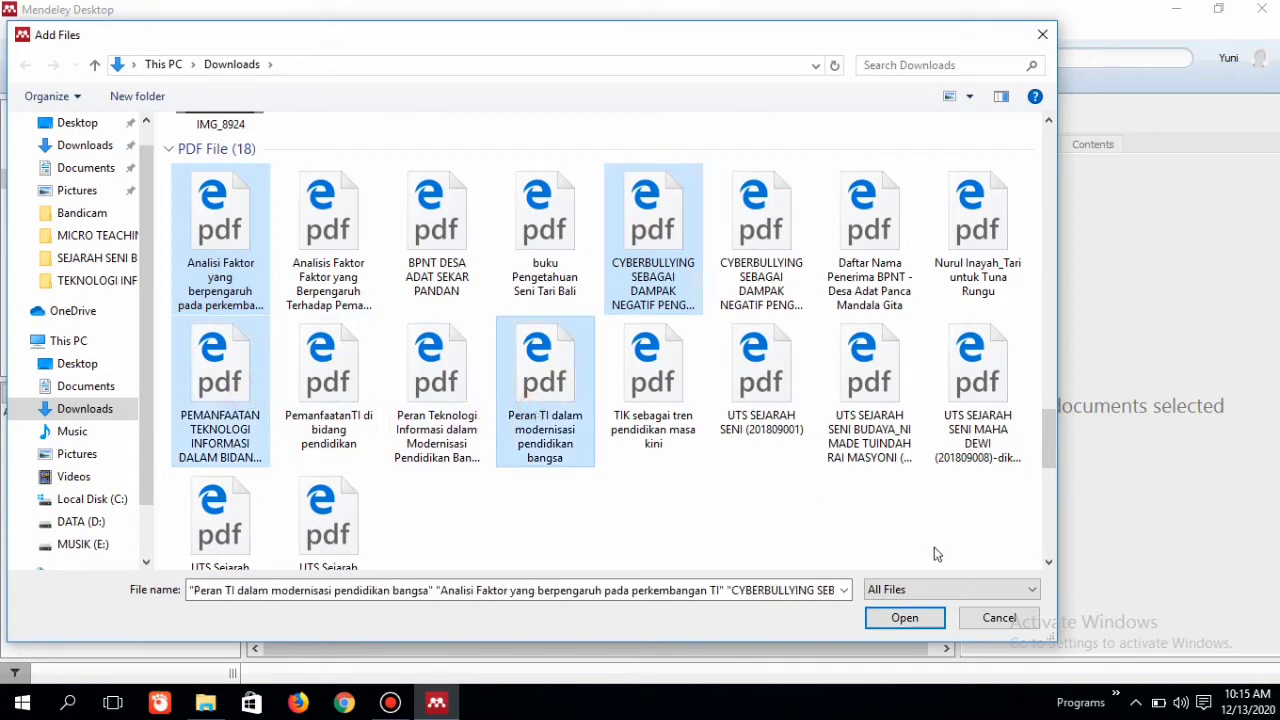
click(903, 618)
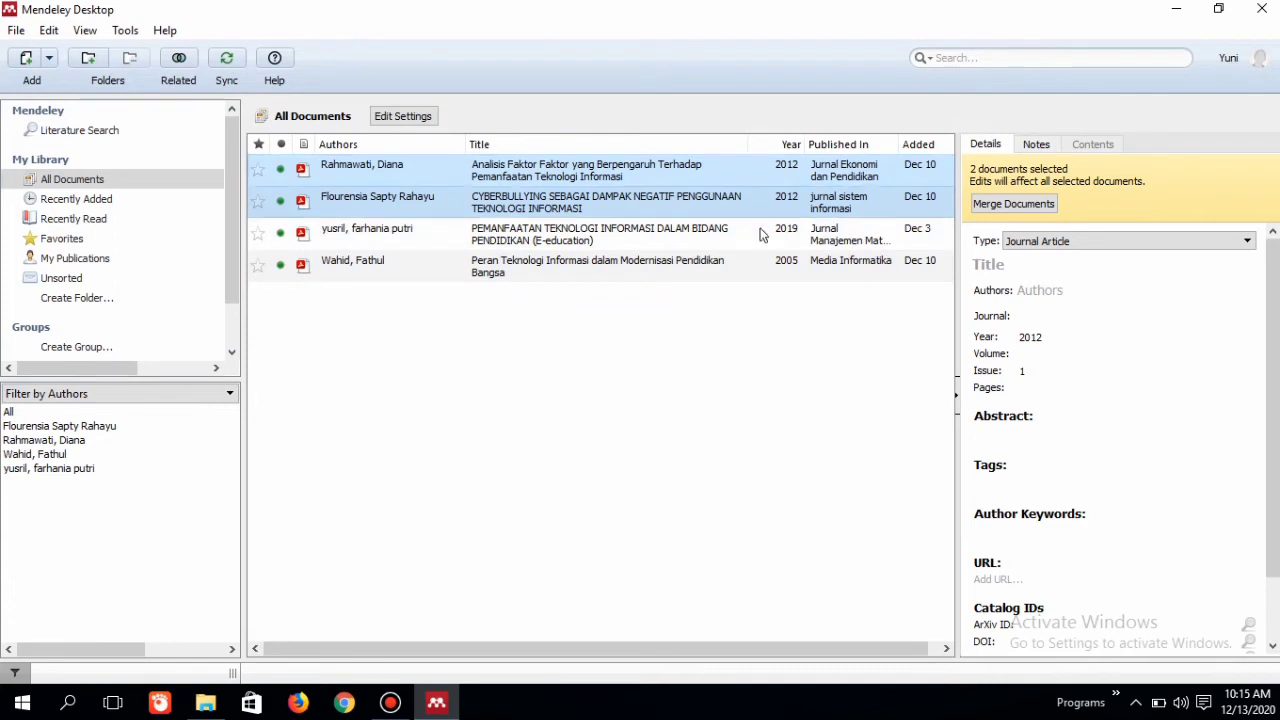
Step: View the details of the library entry Analisis Faktor Faktor yang Berpengaruh Terhadap Pemanfaatan Teknologi Informasi, leaving no document selected
click(755, 362)
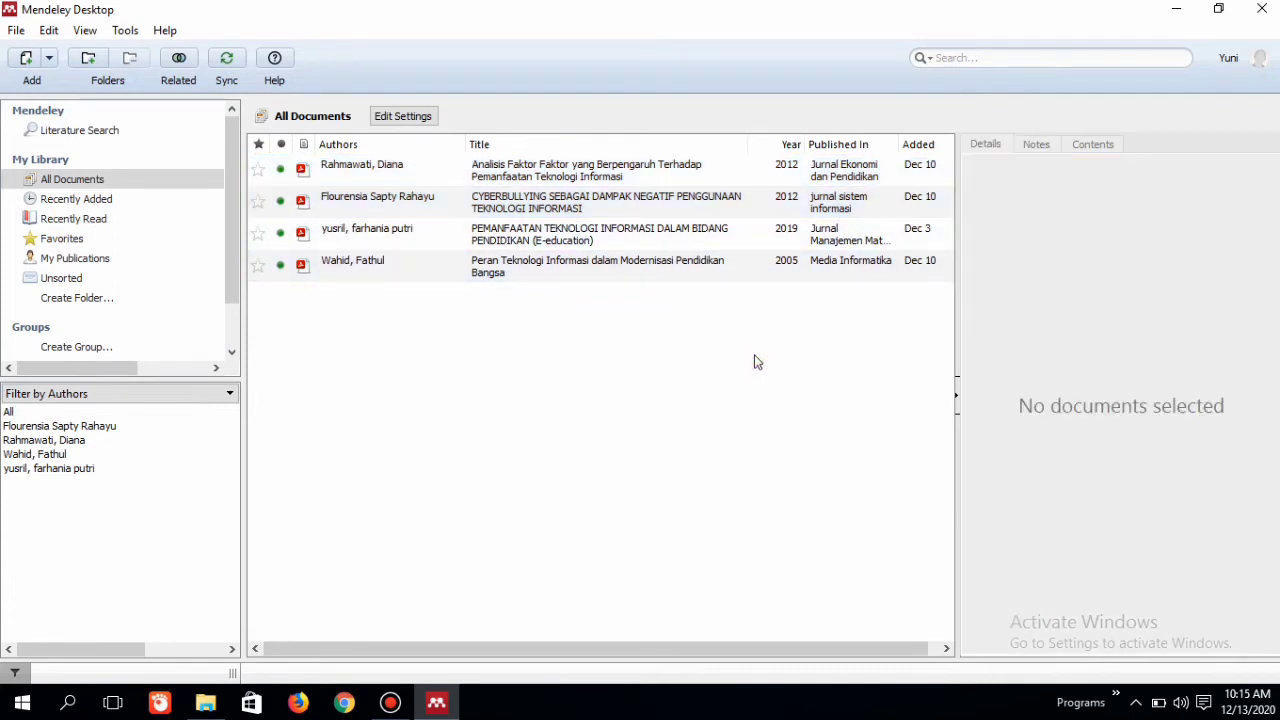
click(650, 186)
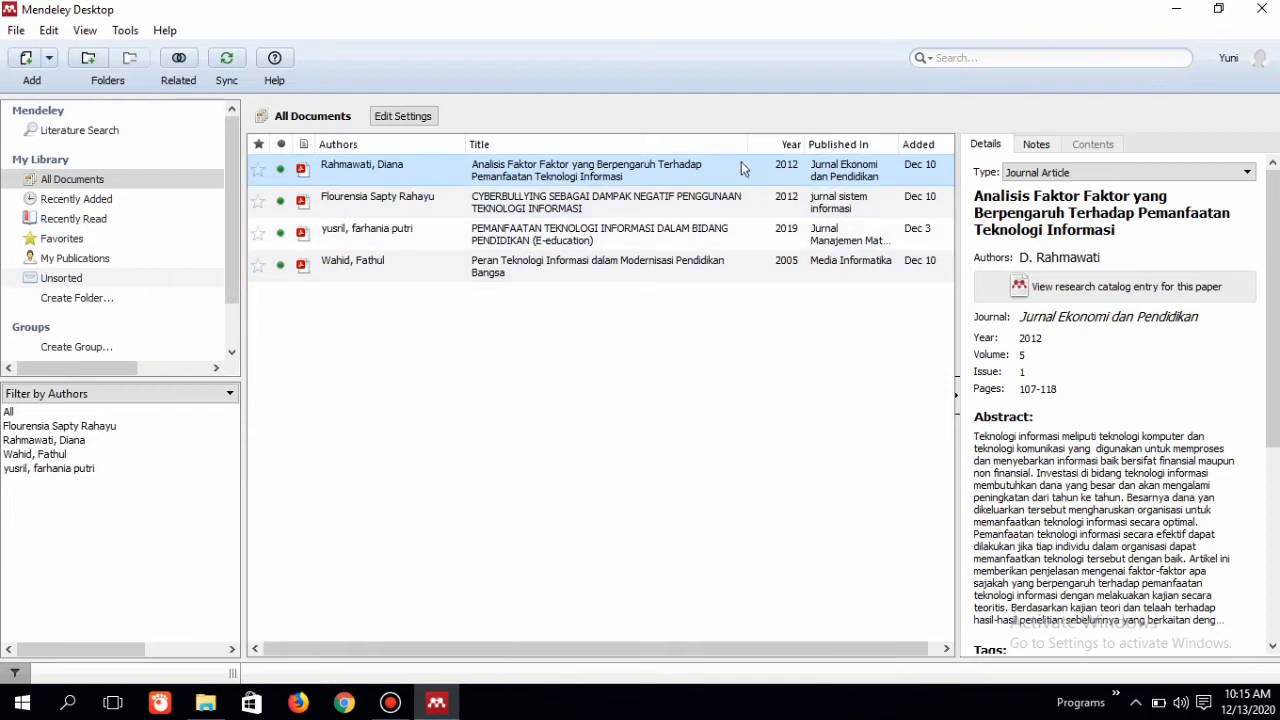
click(756, 343)
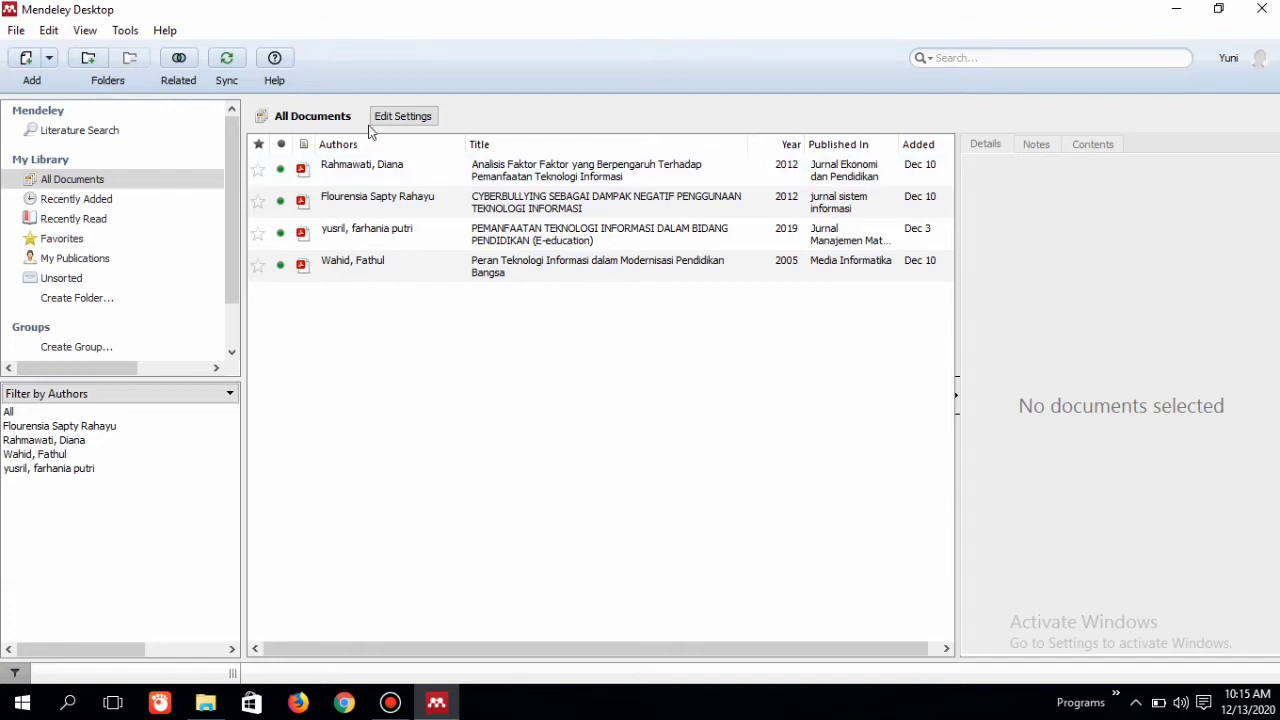
Step: Create a new library folder named Teknologi Informasi
click(88, 60)
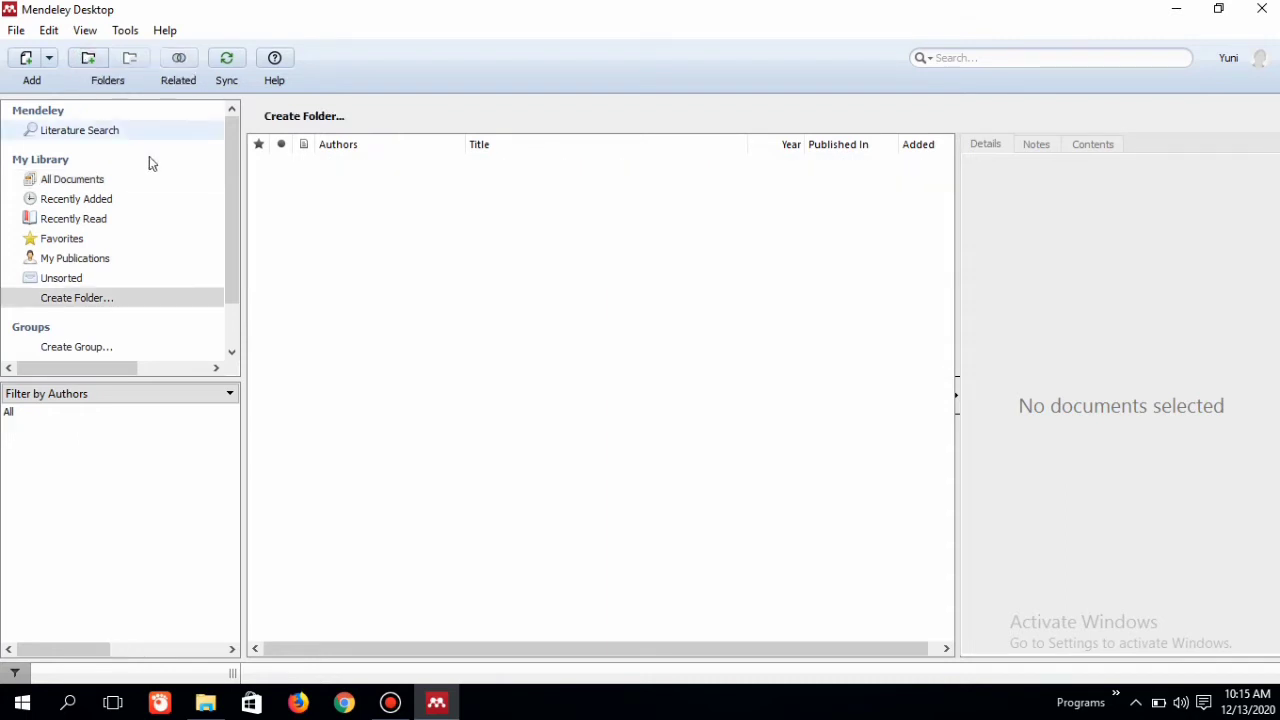
click(92, 66)
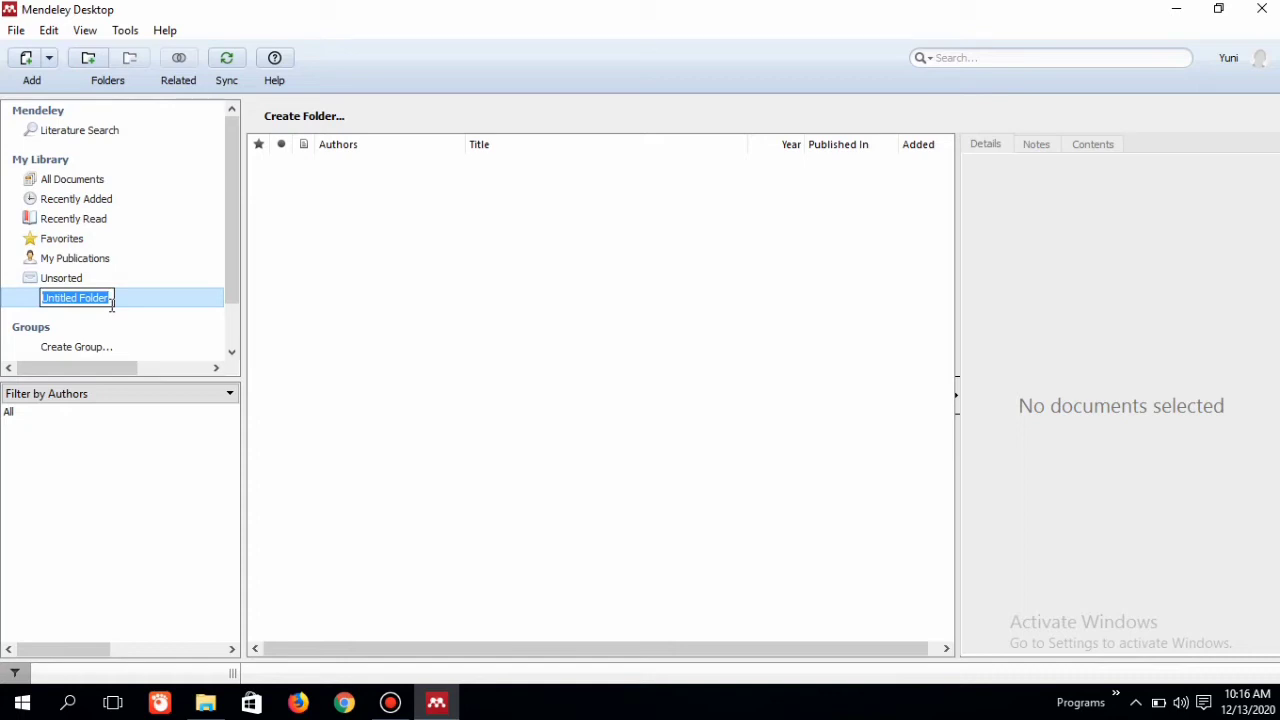
text(Teknologi )
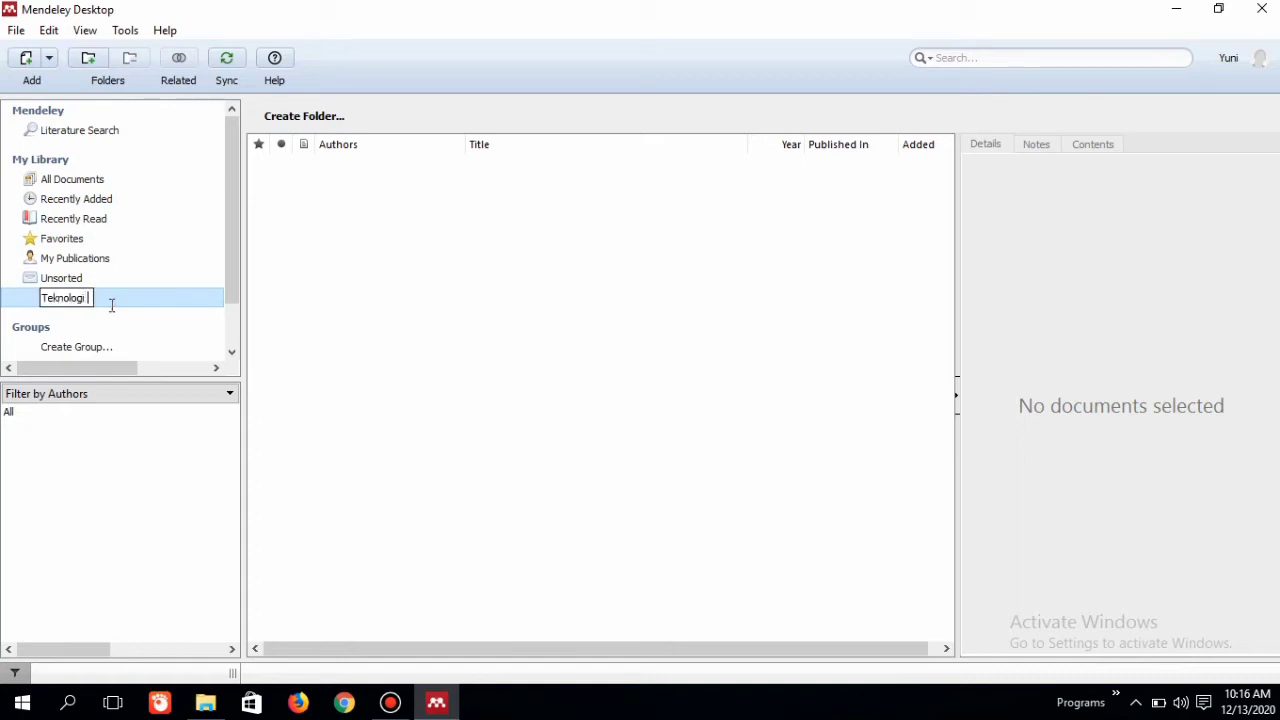
text(Informas)
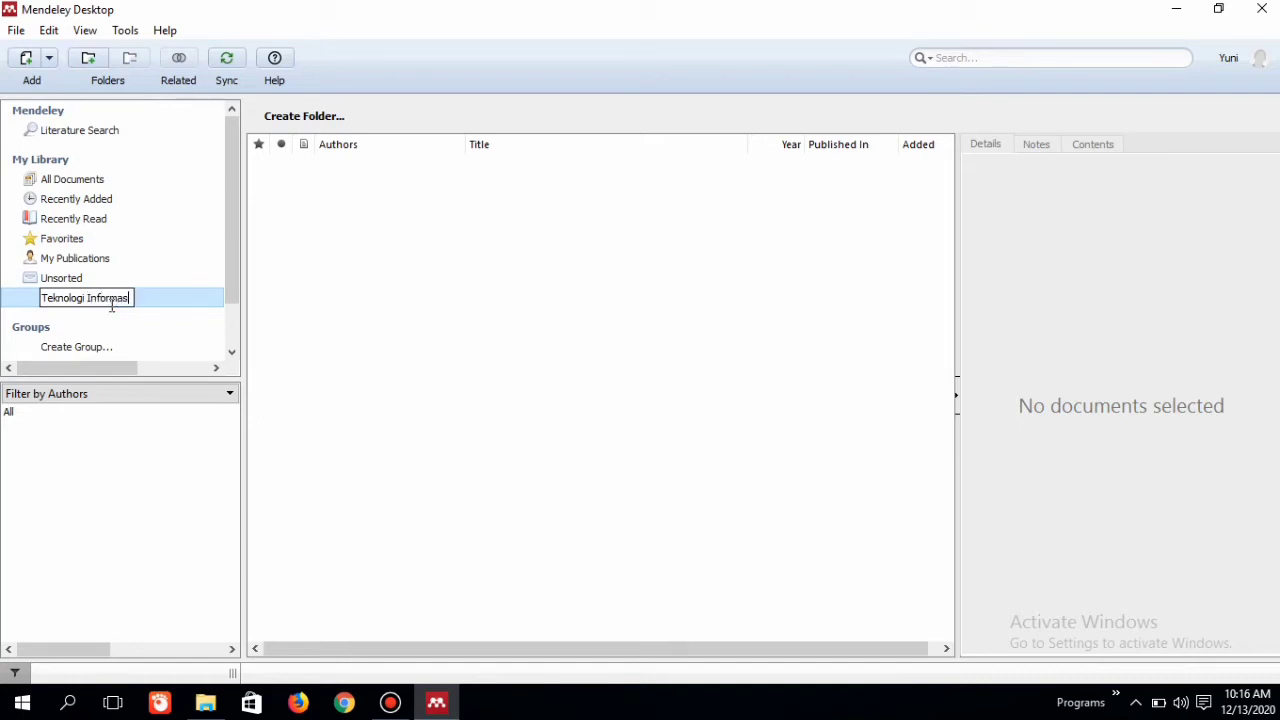
text(i)
key(Return)
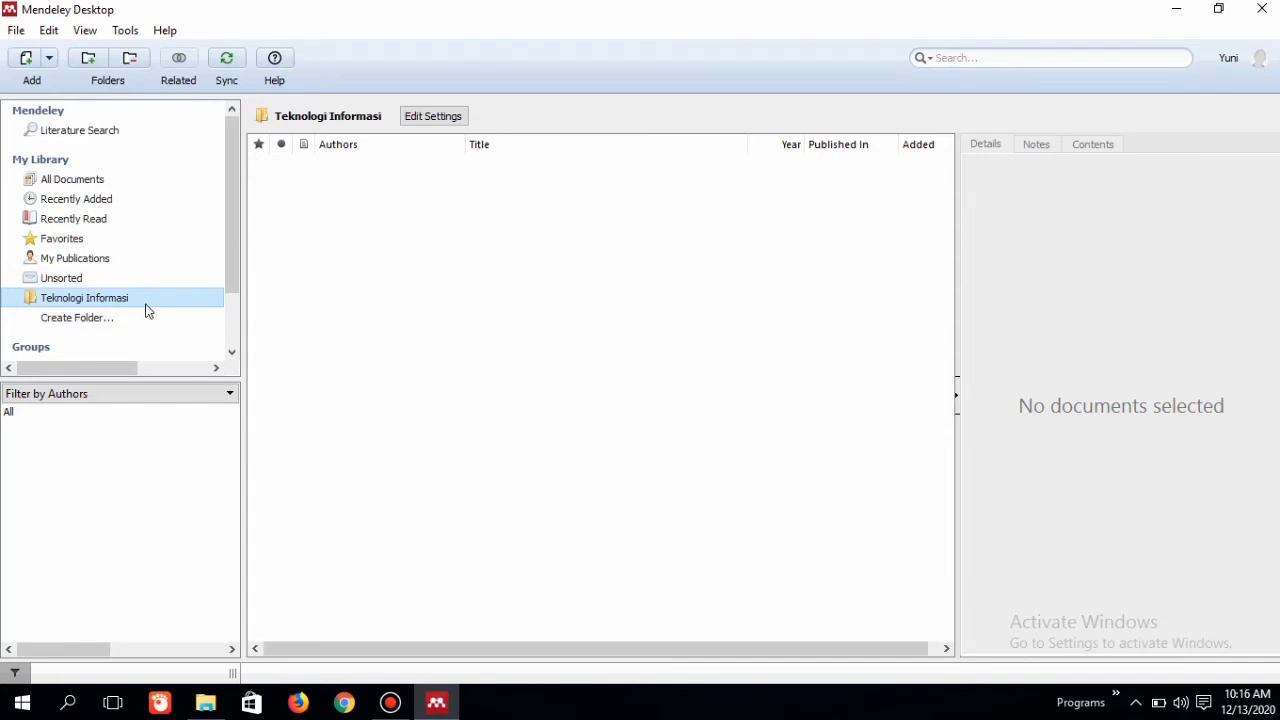
Step: Add the PDF TIK sebagai tren pendidikan masa kini from Downloads to the Teknologi Informasi folder
click(323, 219)
right_click(323, 214)
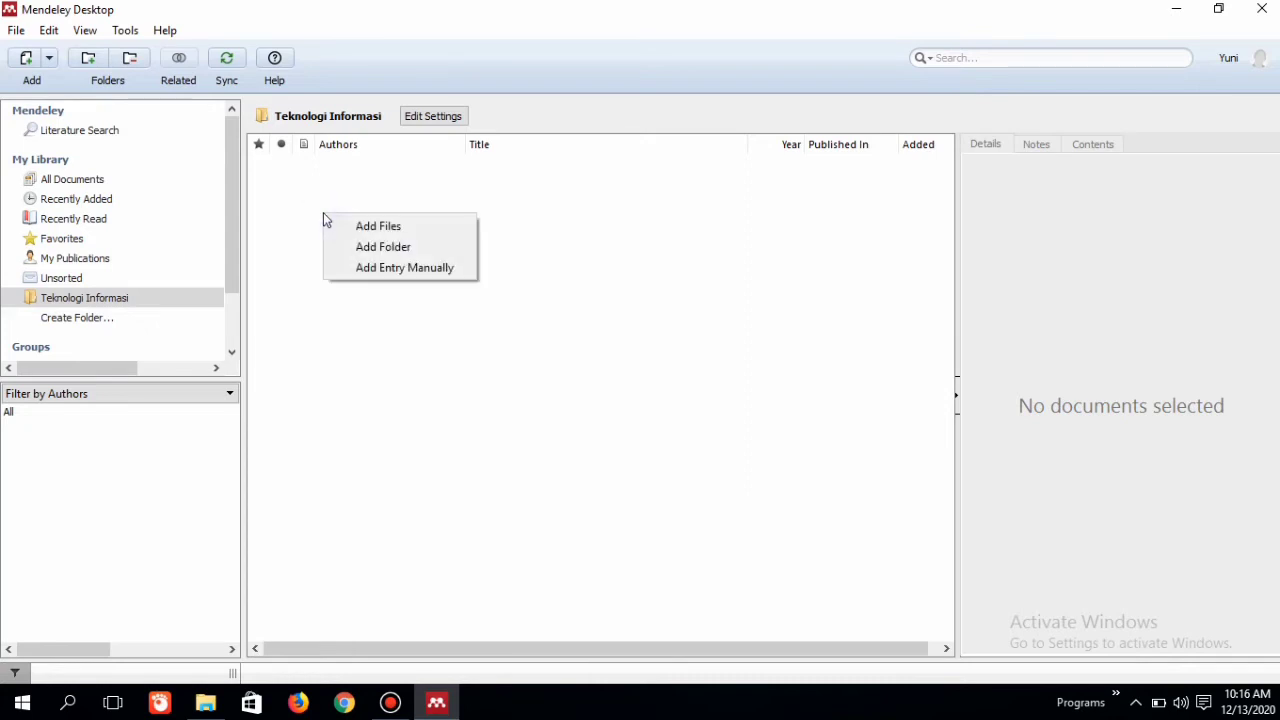
click(389, 229)
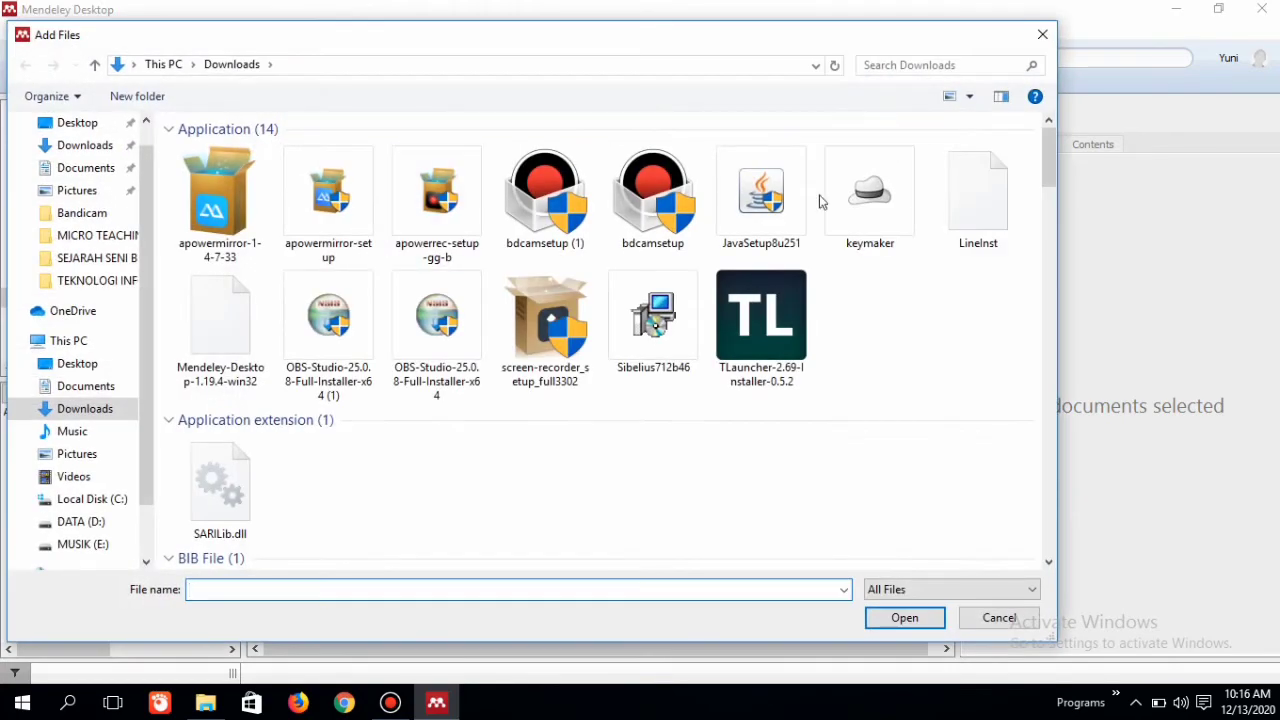
drag(1047, 163, 1047, 450)
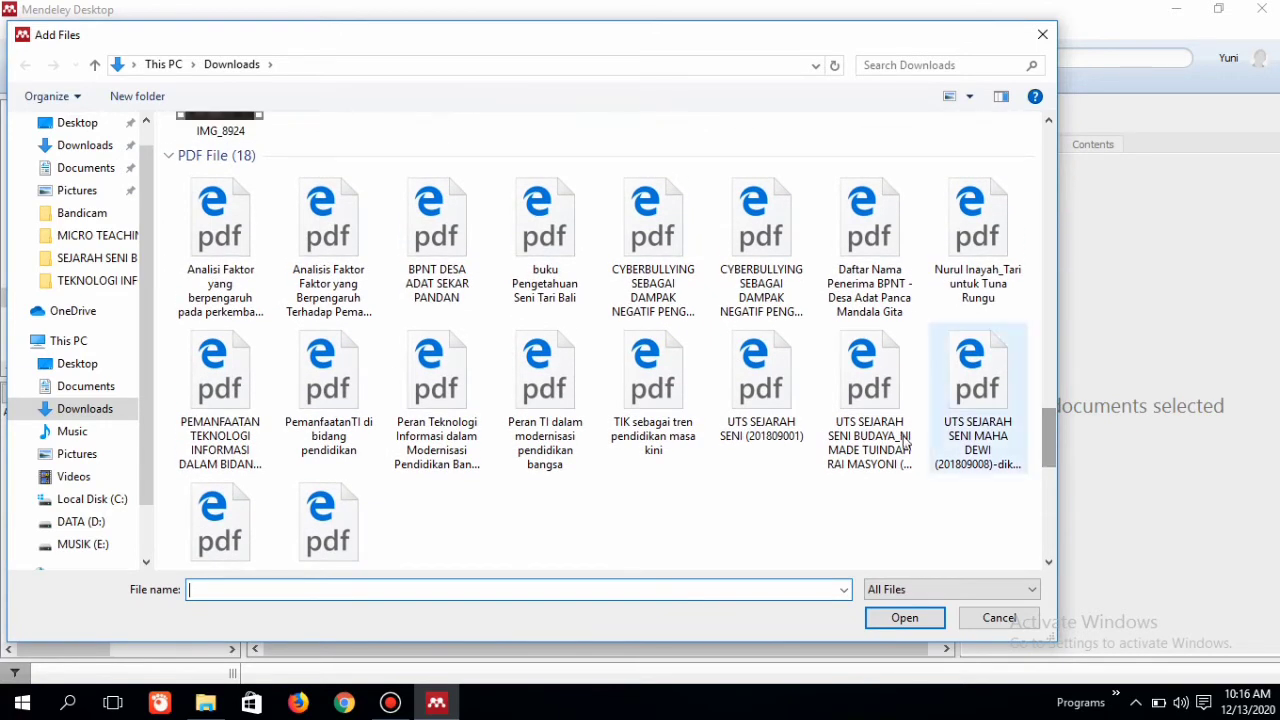
click(660, 405)
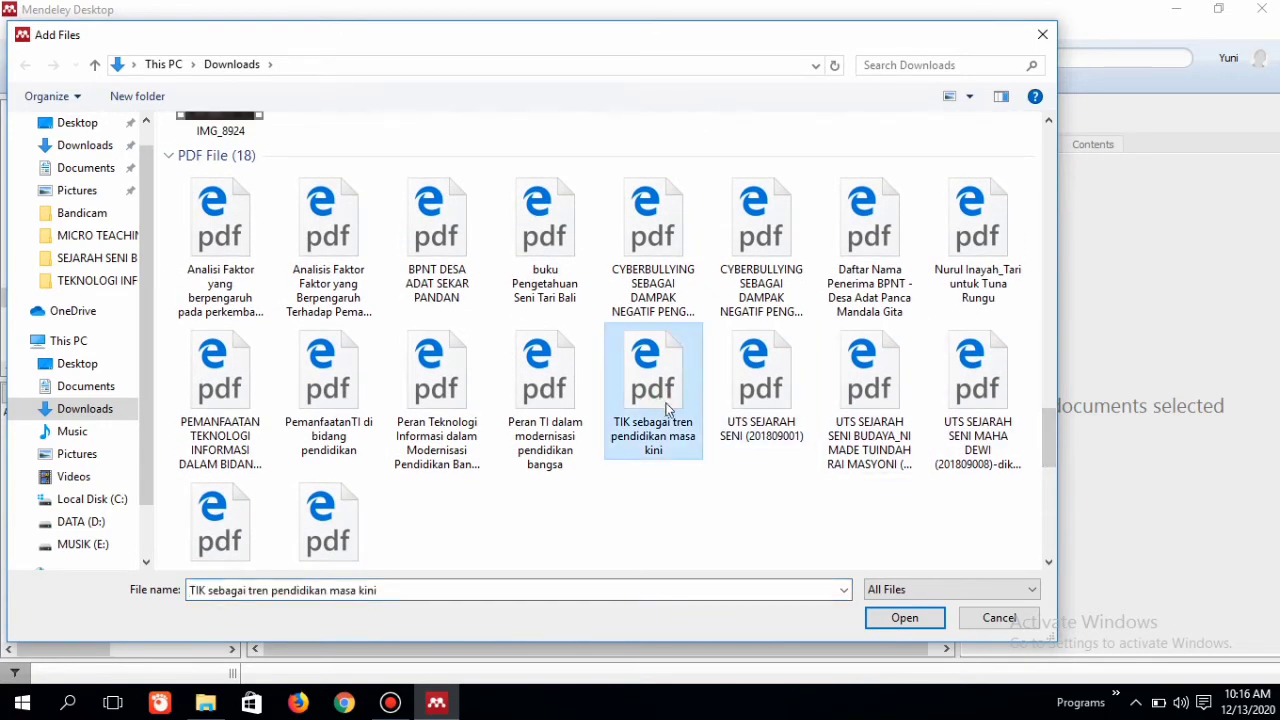
click(906, 620)
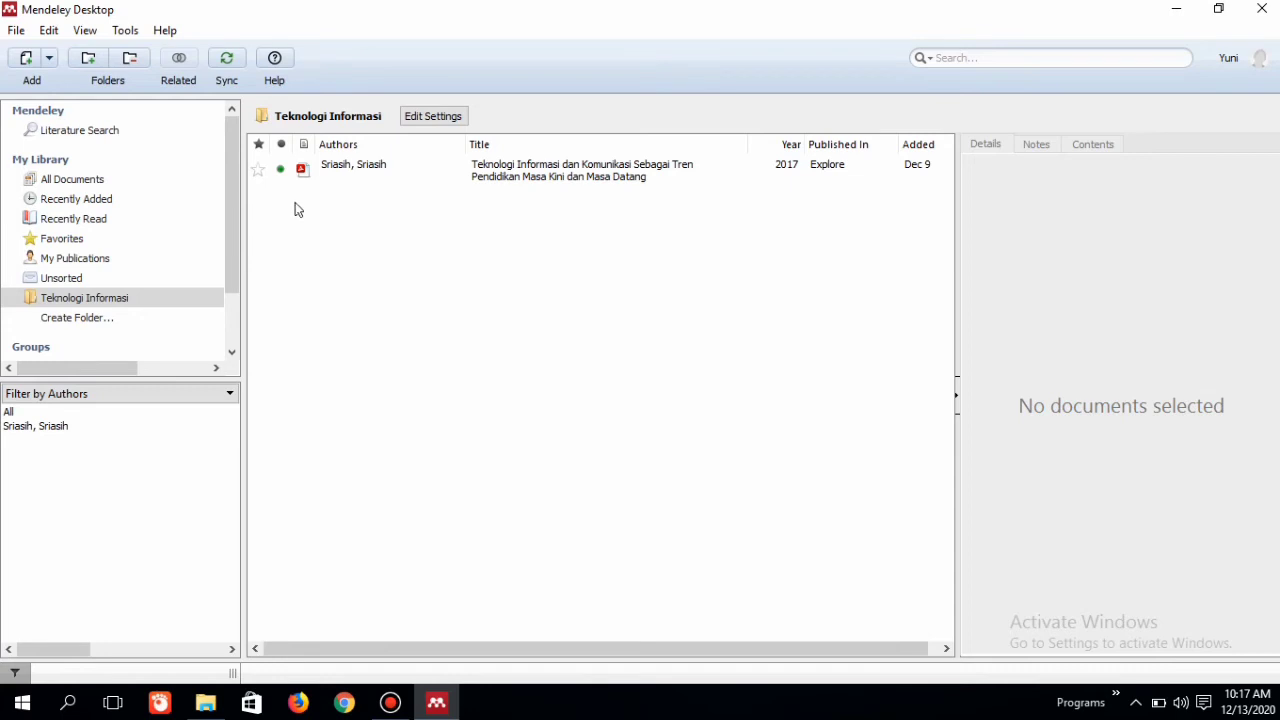
Step: Search Mendeley's online literature catalog for teknologi
click(166, 140)
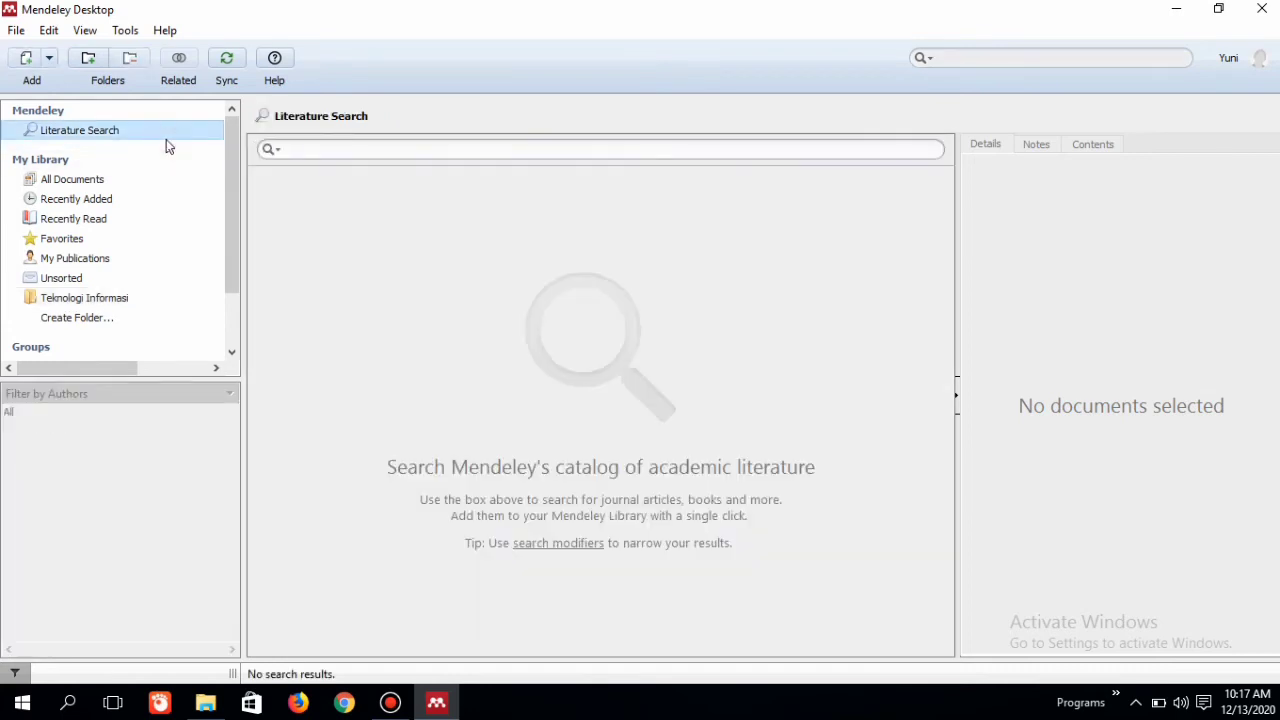
click(310, 149)
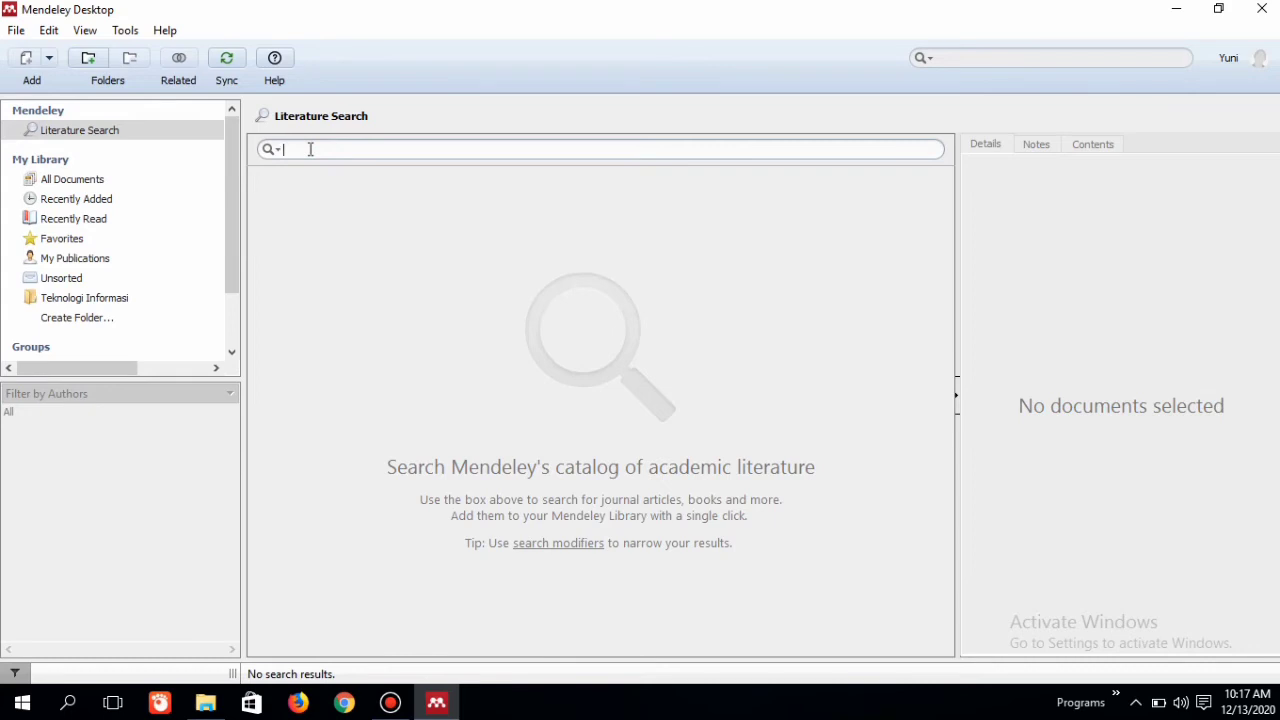
text(teknologi)
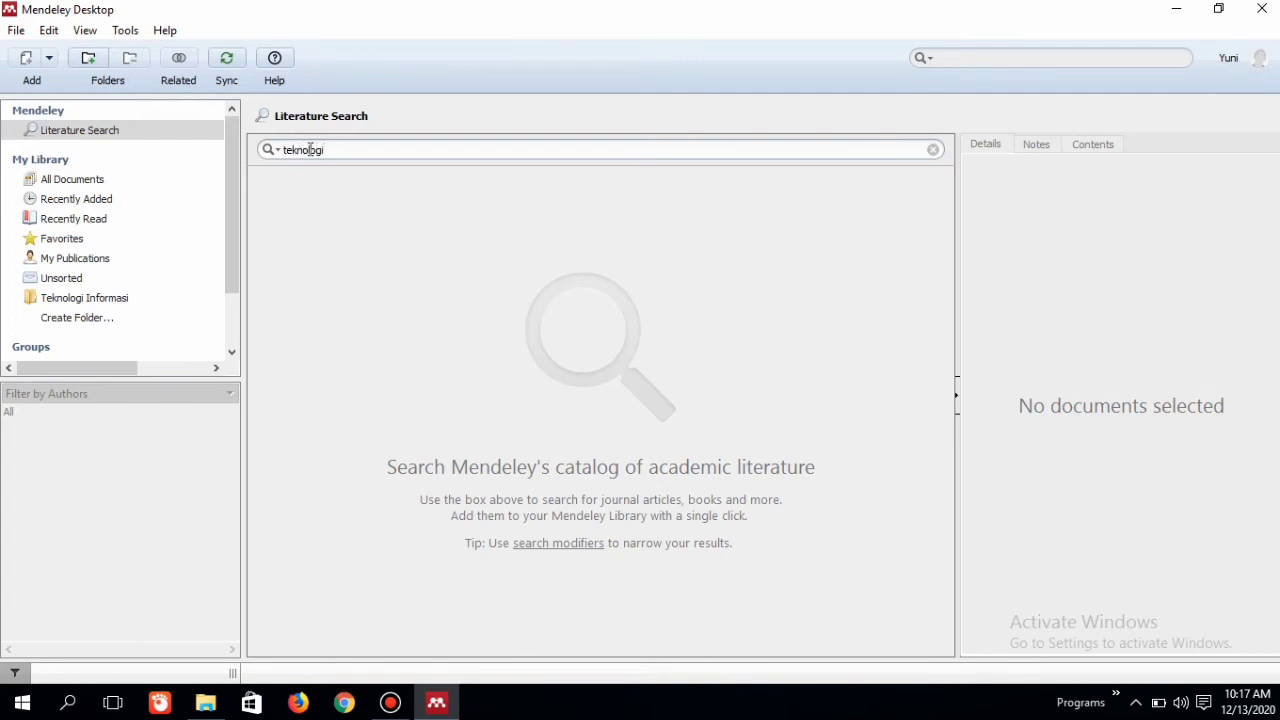
key(Return)
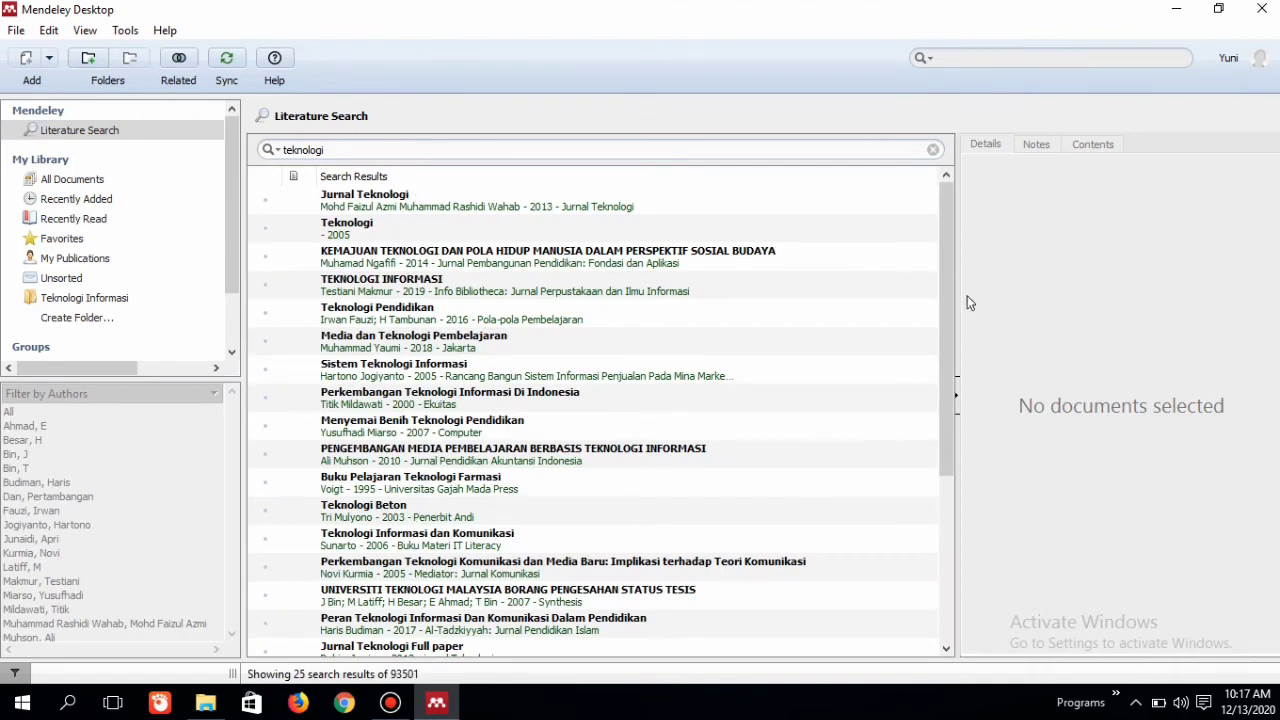
Step: Save the 2019 article TEKNOLOGI INFORMASI from the search results to the library and go back to the list of all documents
drag(944, 304, 930, 273)
click(446, 284)
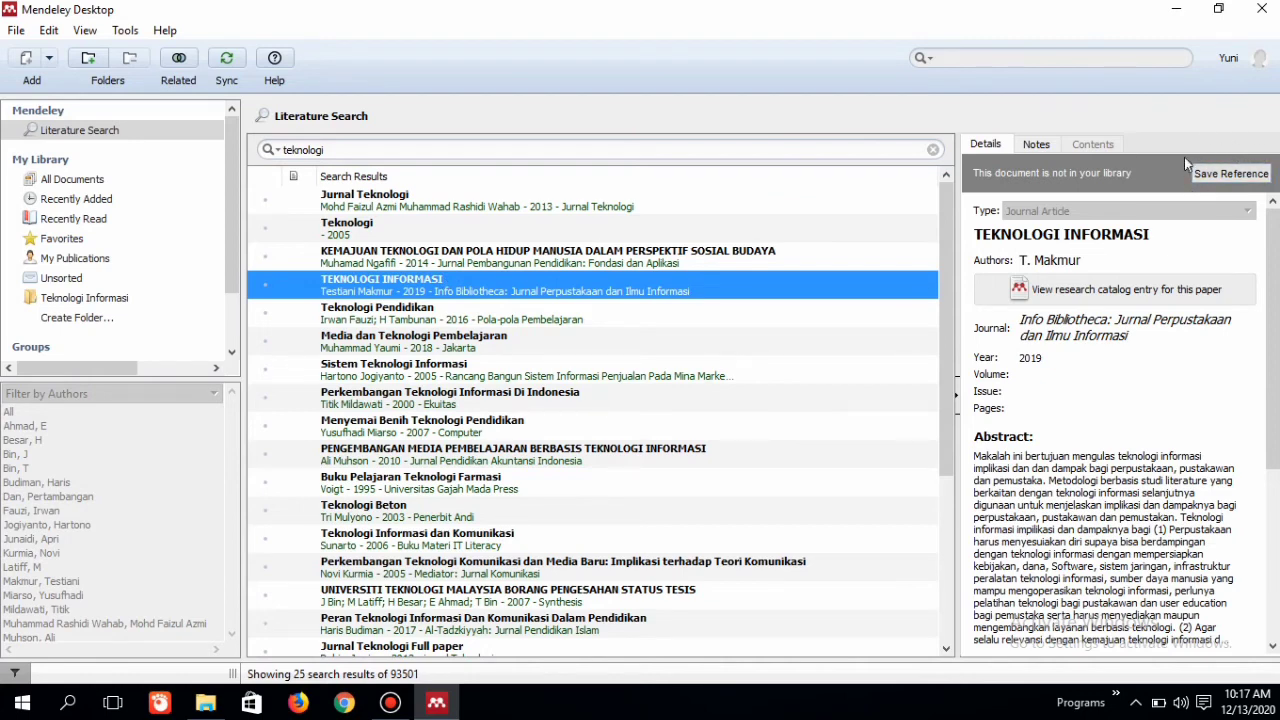
click(1241, 174)
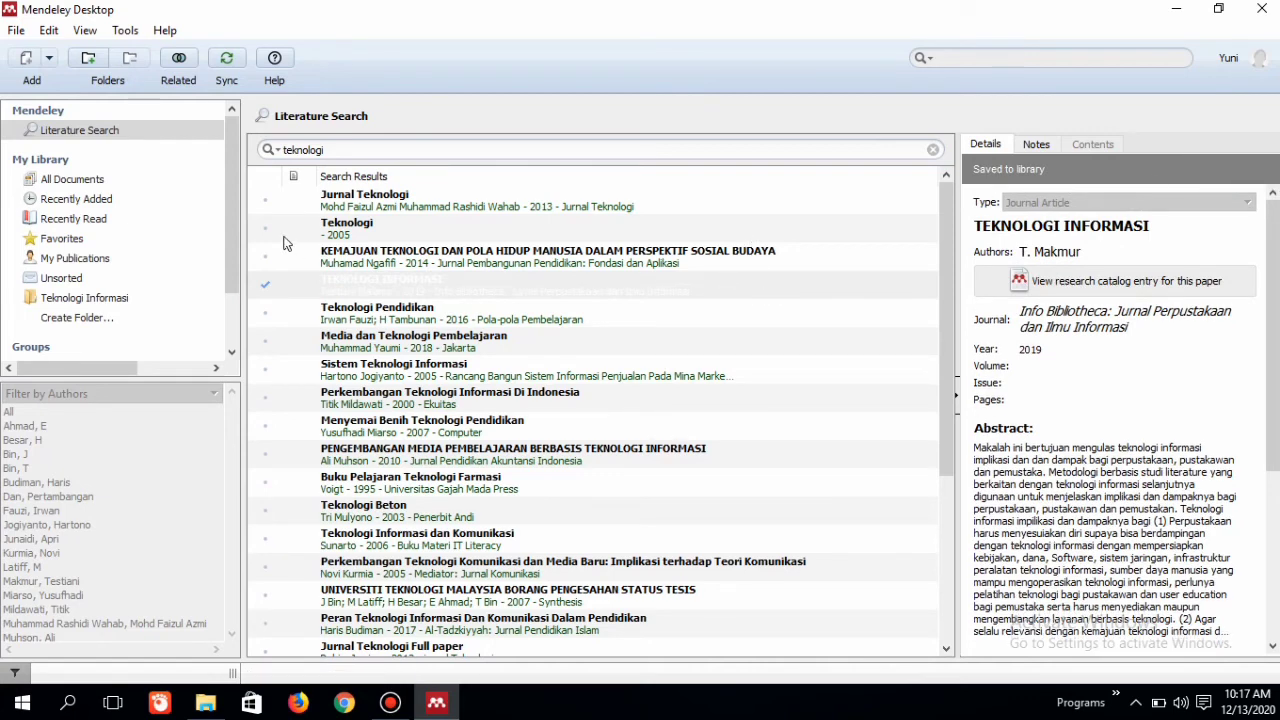
click(144, 184)
click(385, 335)
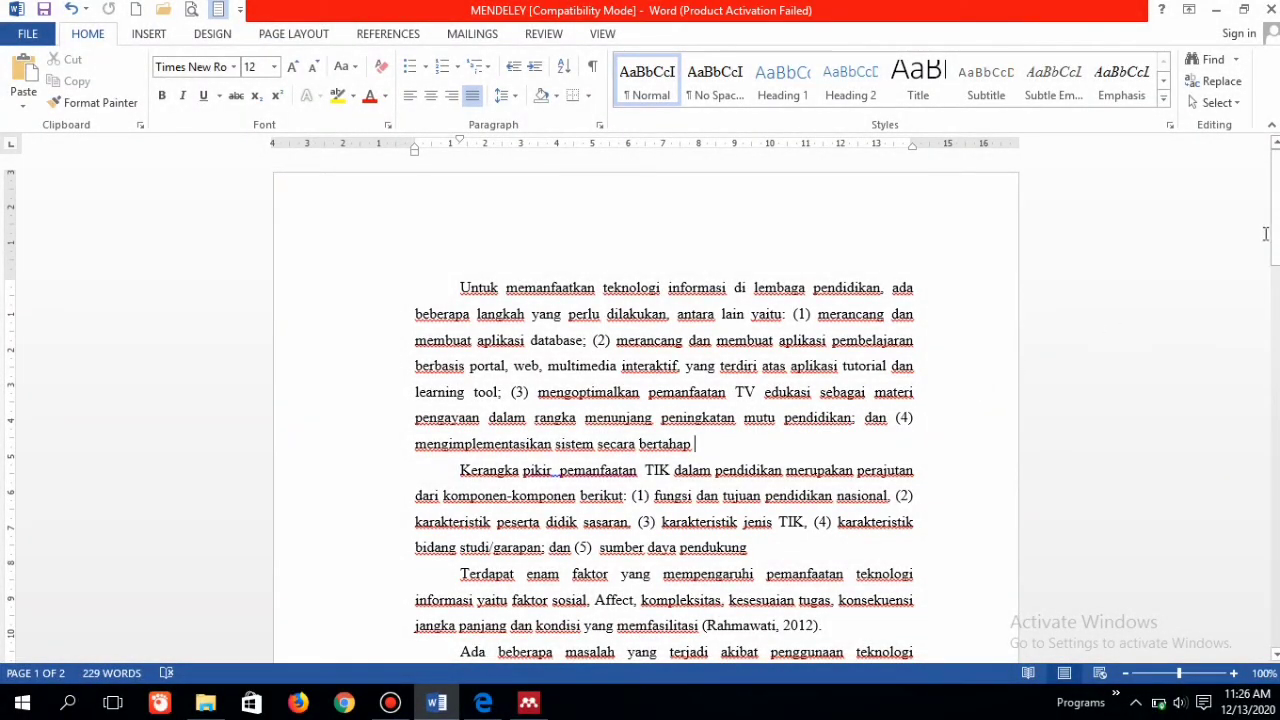
Step: Search the library for pemanf and cite the 2019 article PEMANFAATAN TEKNOLOGI INFORMASI DALAM BIDANG PENDIDIKAN (E-education) at the end of the first paragraph
drag(1273, 234, 1273, 243)
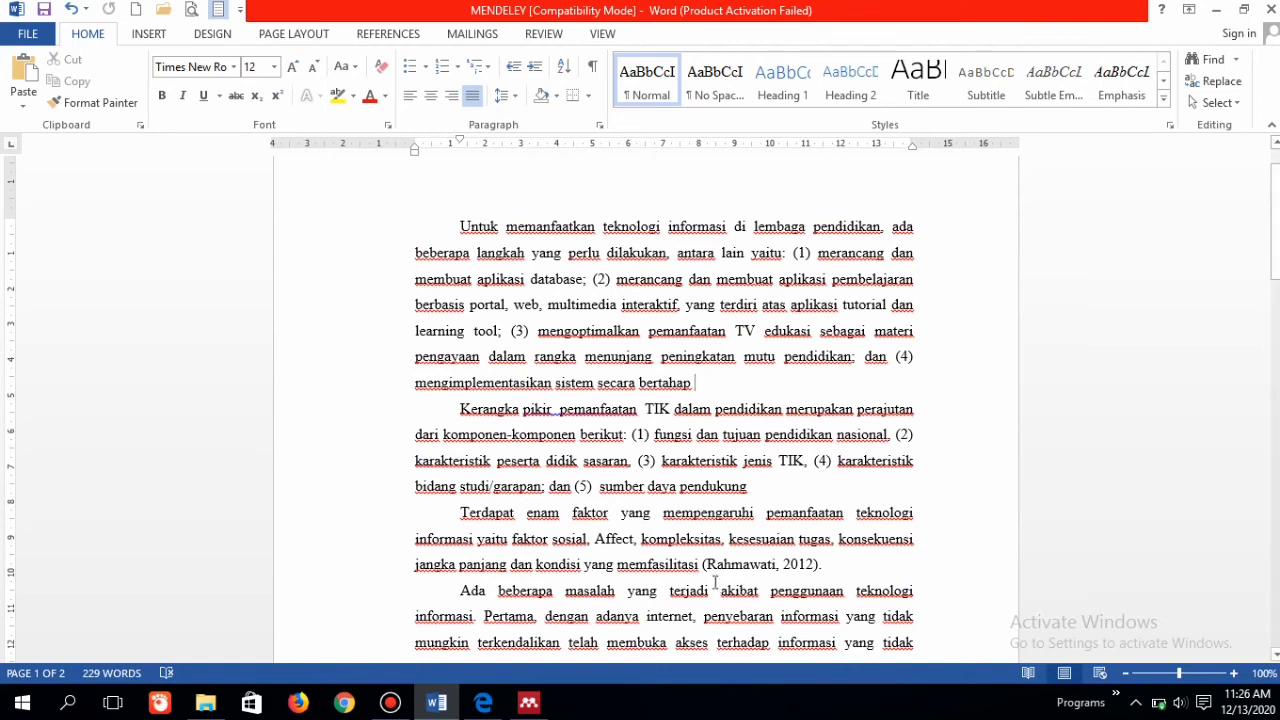
click(831, 567)
click(718, 389)
click(385, 34)
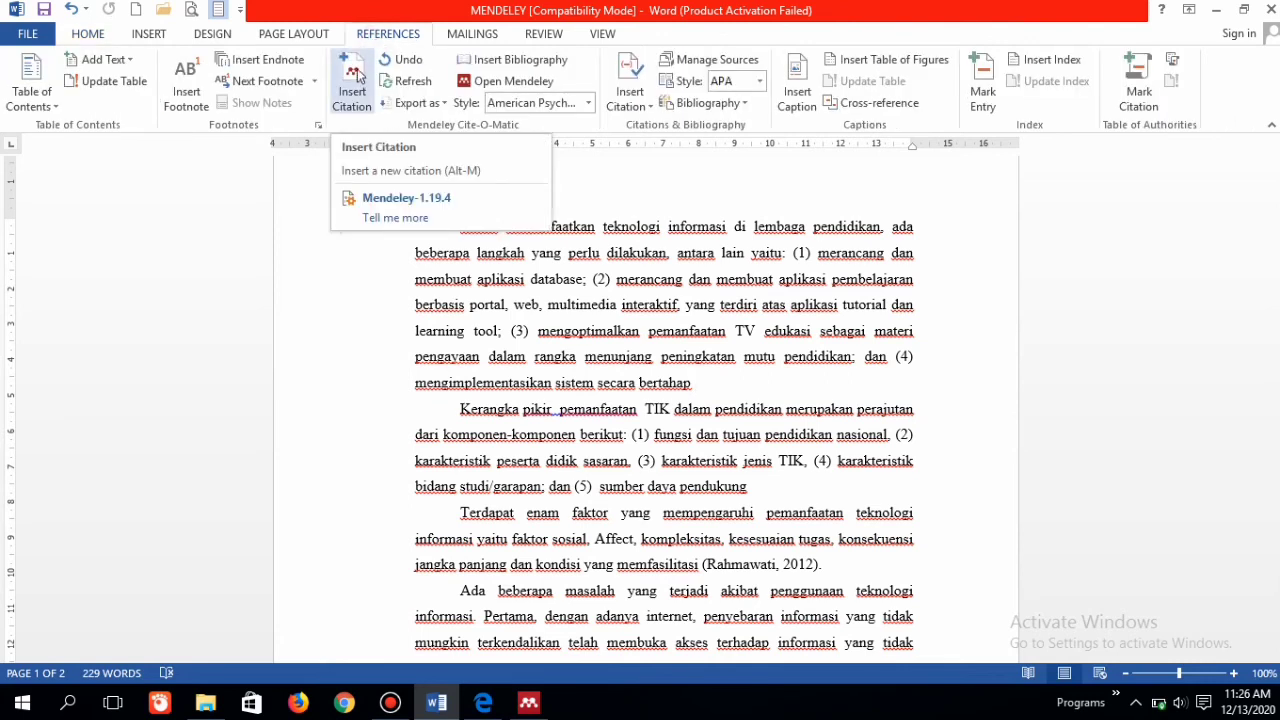
click(355, 80)
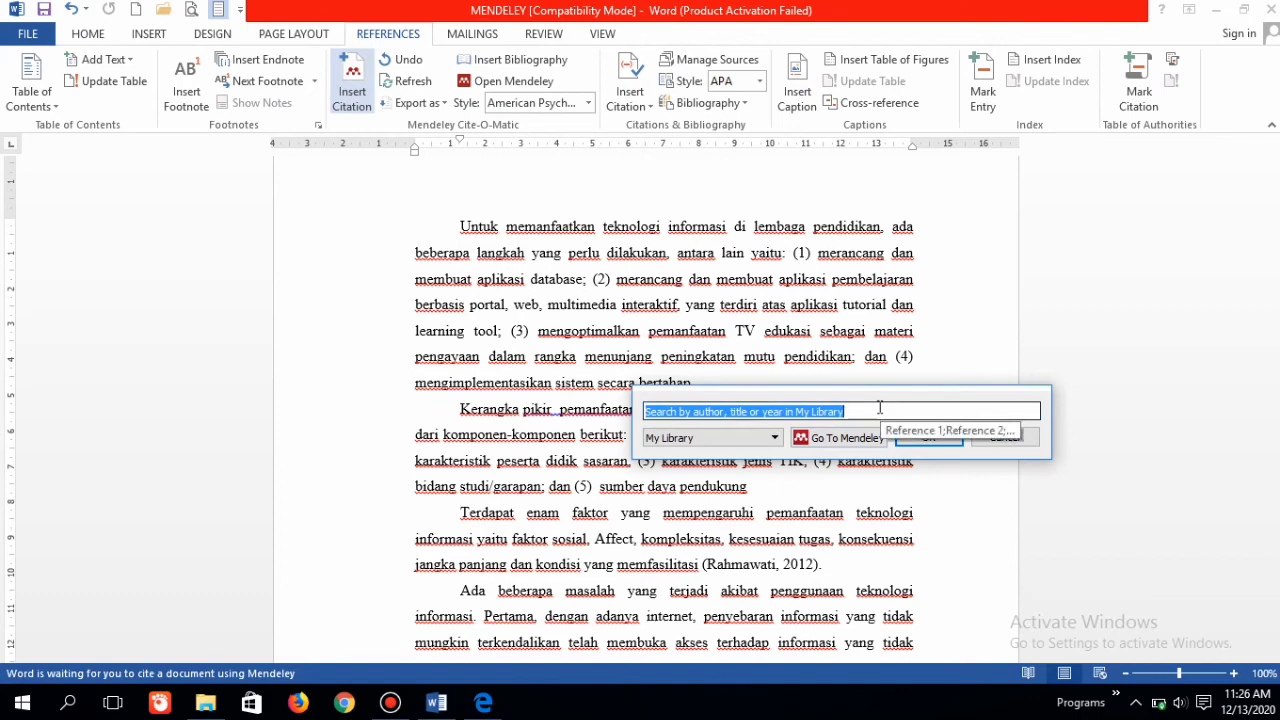
text(pemanf)
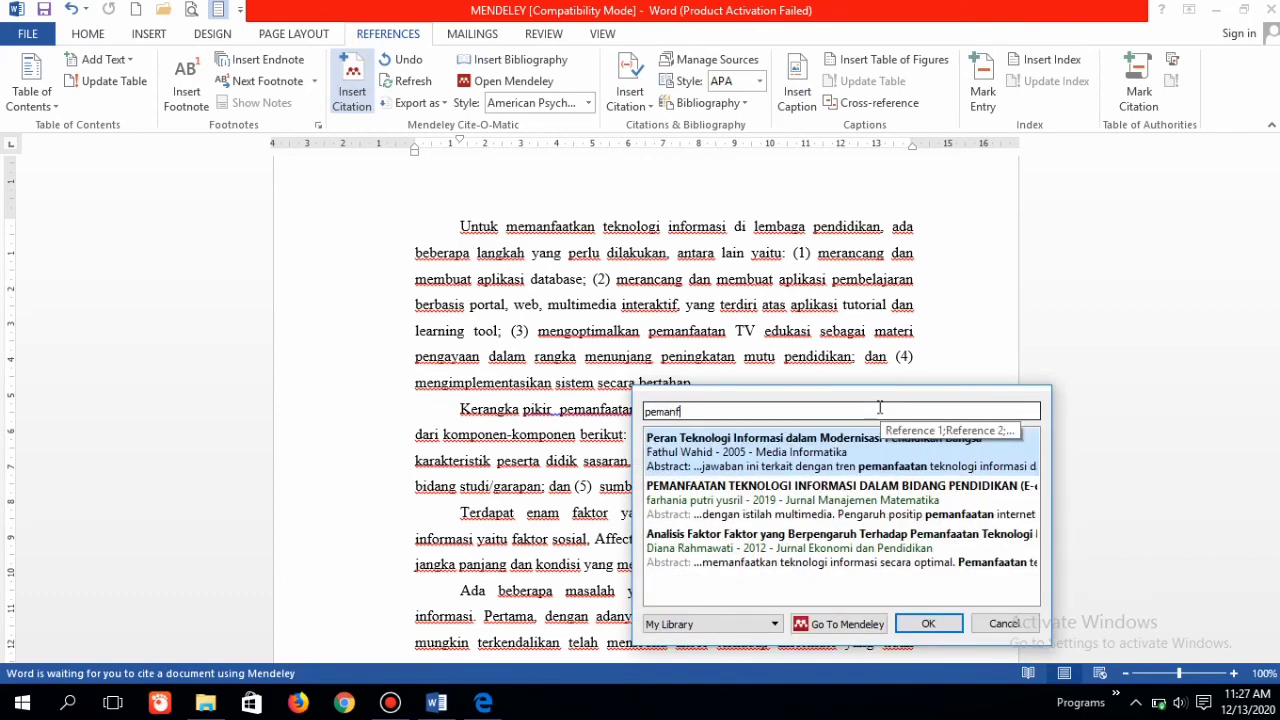
click(797, 500)
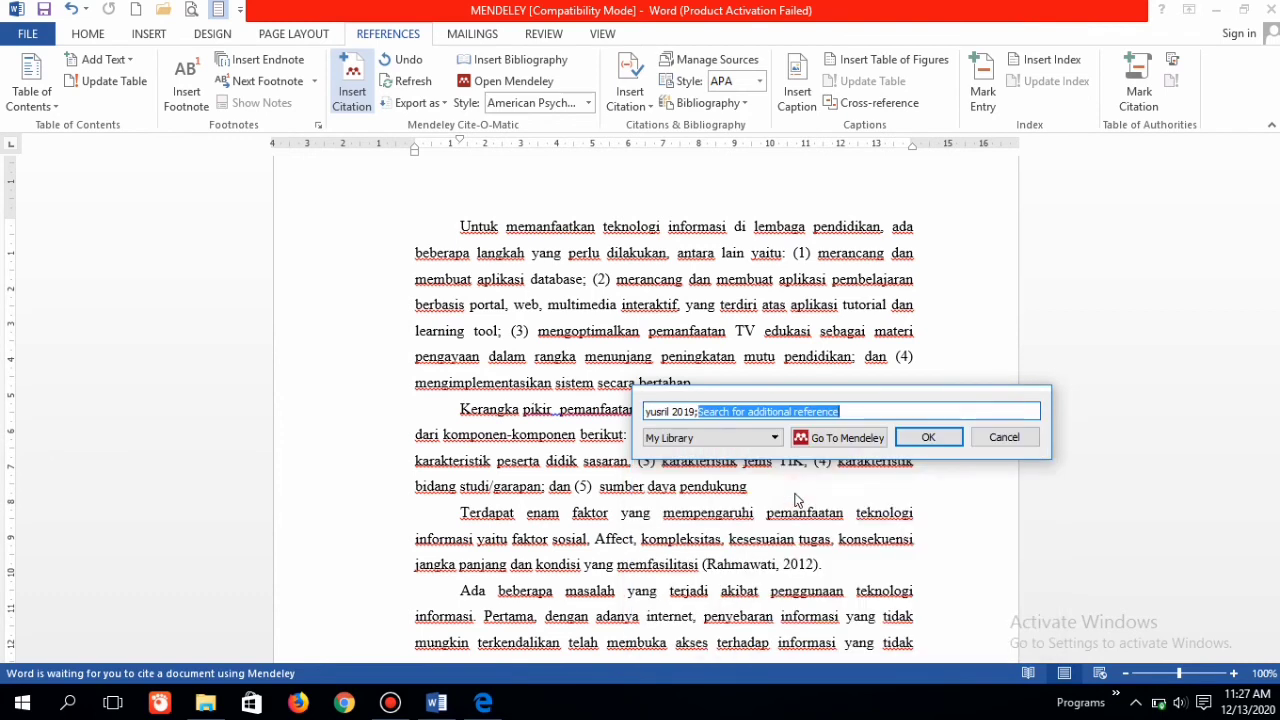
click(927, 438)
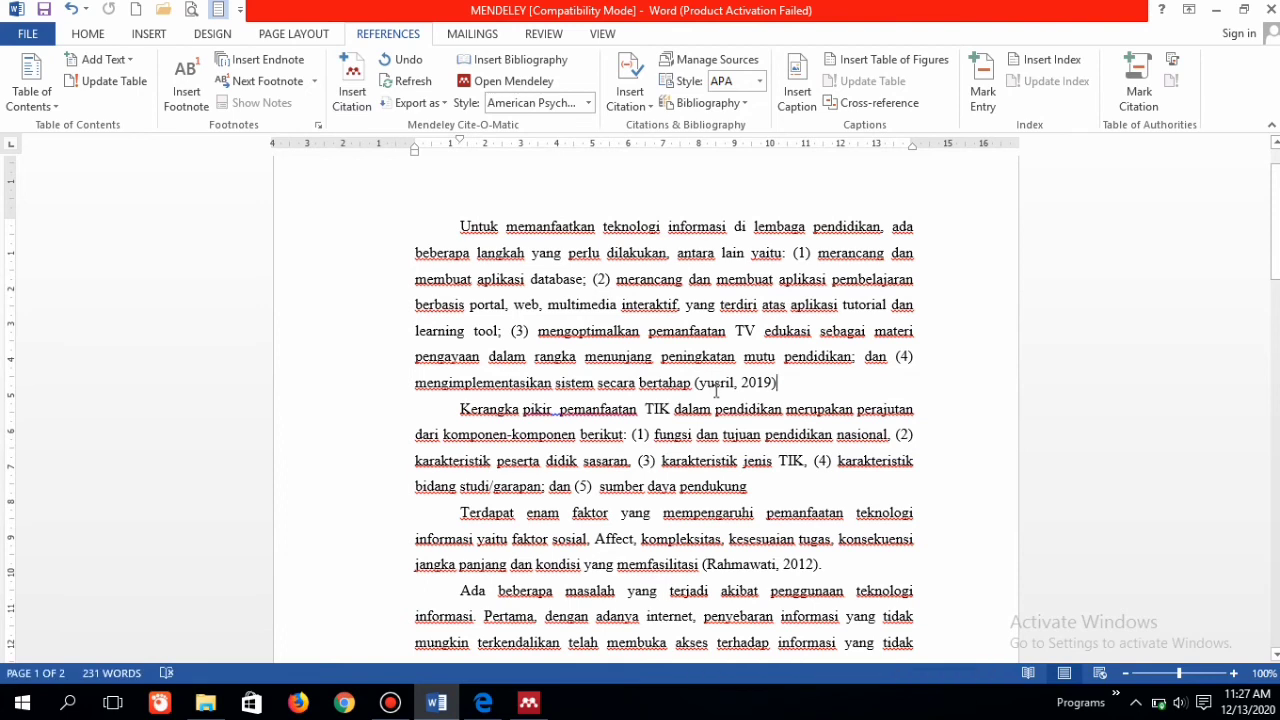
Step: Cite the 2017 article Teknologi Informasi dan Komunikasi Sebagai Tren Pendidikan Masa Kini dan Masa Datang from Mendeley Desktop after sumber daya pendukung
click(788, 486)
click(358, 95)
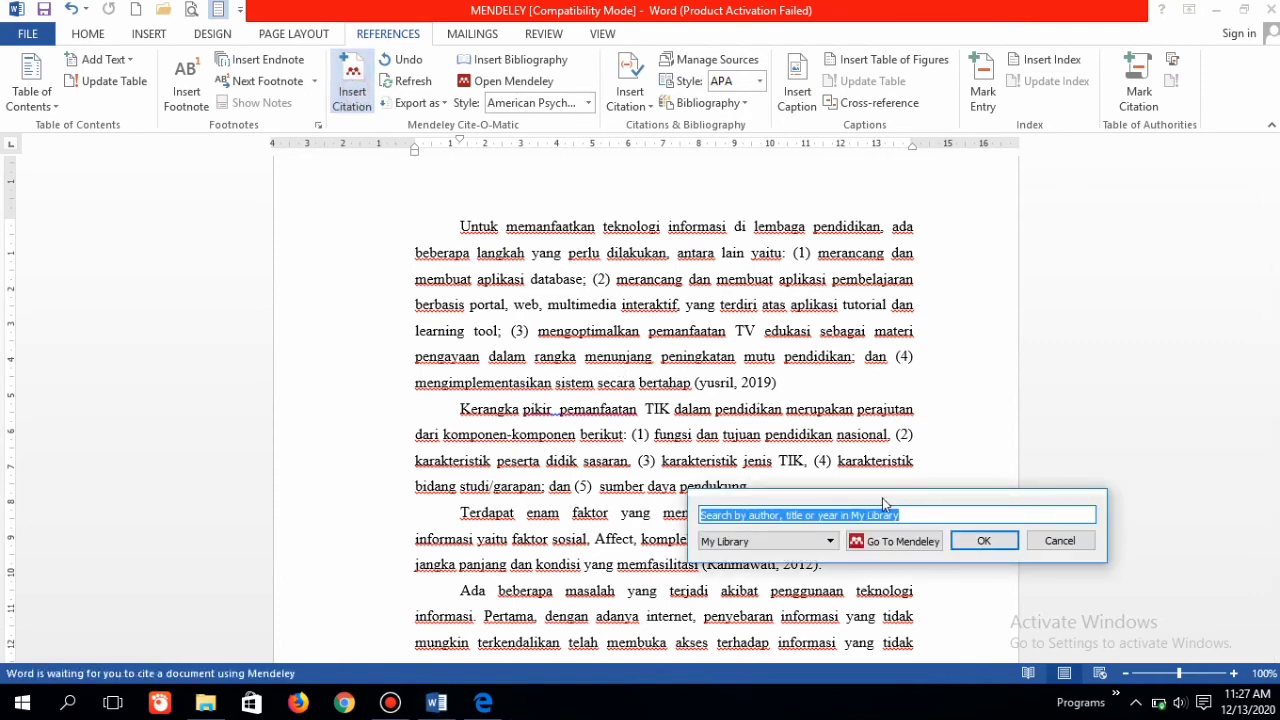
click(903, 541)
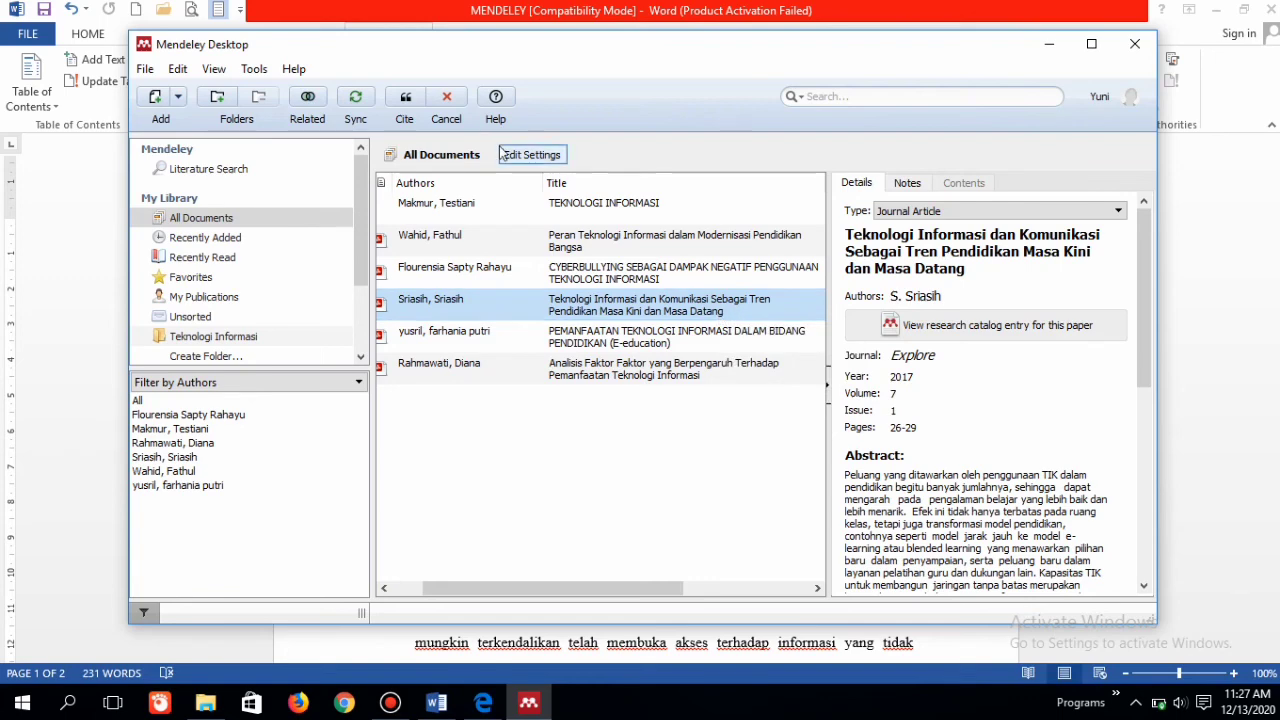
click(407, 105)
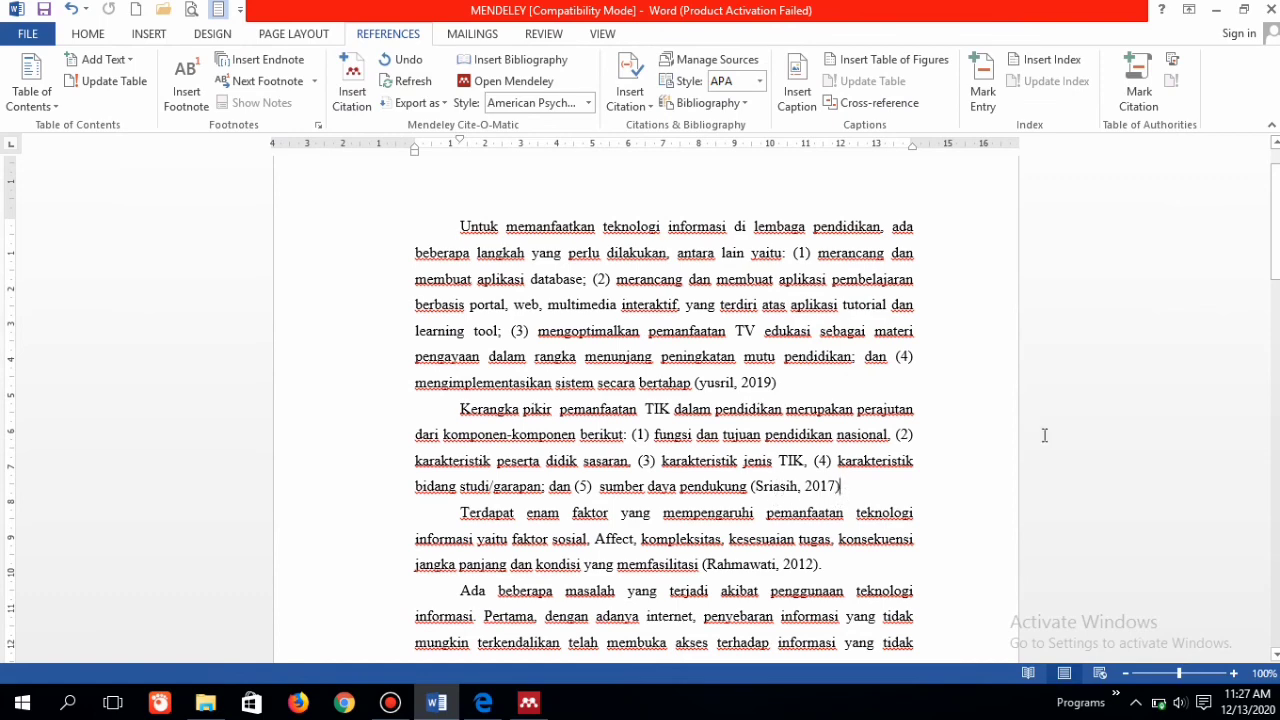
Step: Insert the Mendeley bibliography below the DAFTAR PUSTAKA heading on page 2 and look through its entries
drag(1272, 210, 1268, 472)
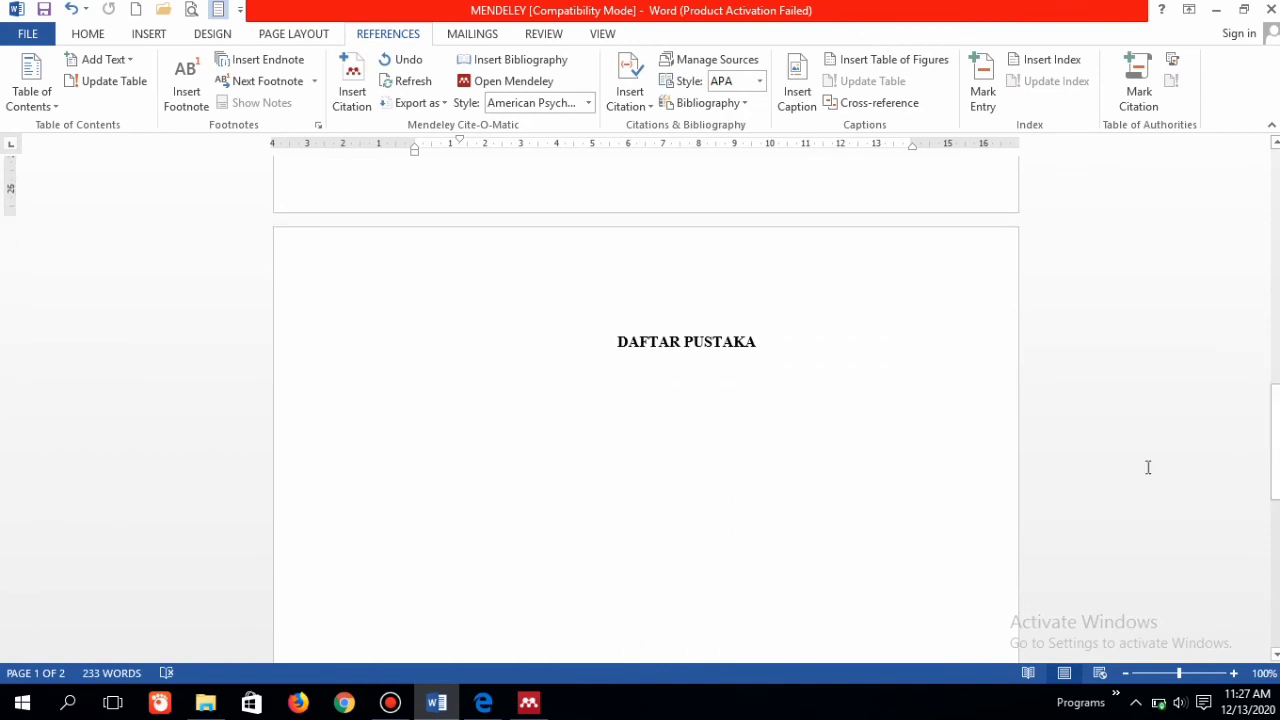
click(594, 474)
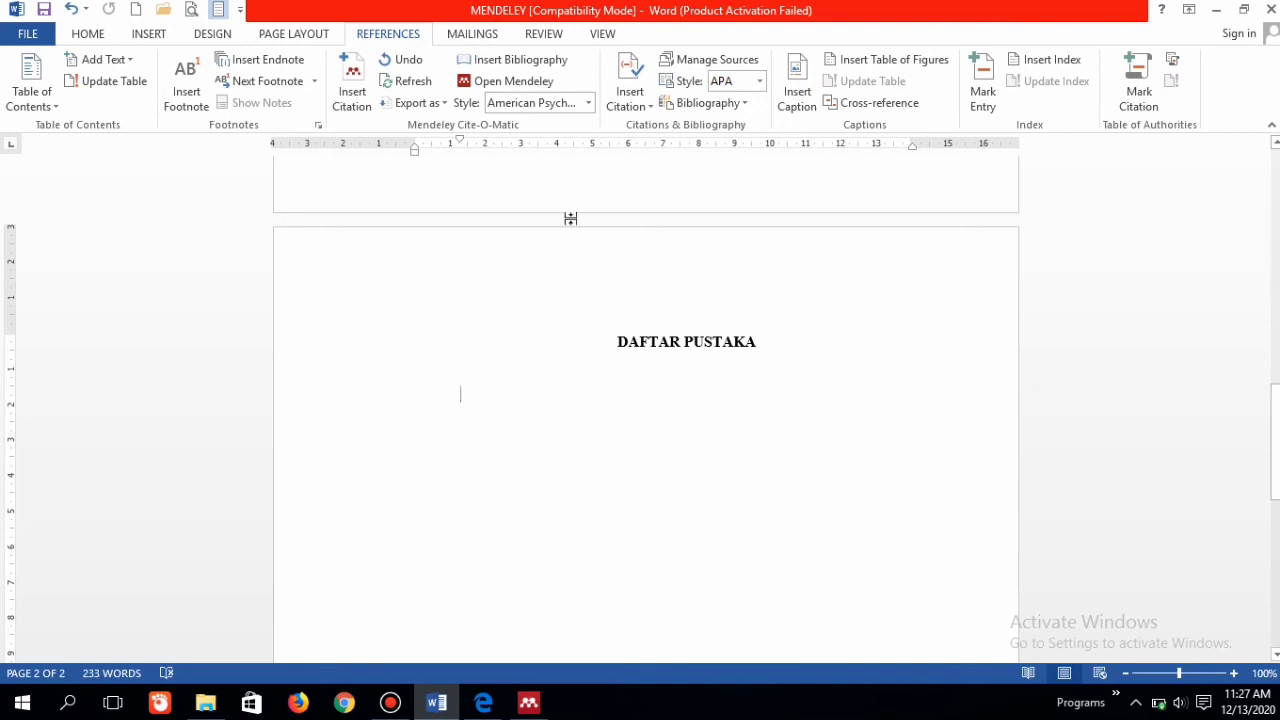
click(497, 65)
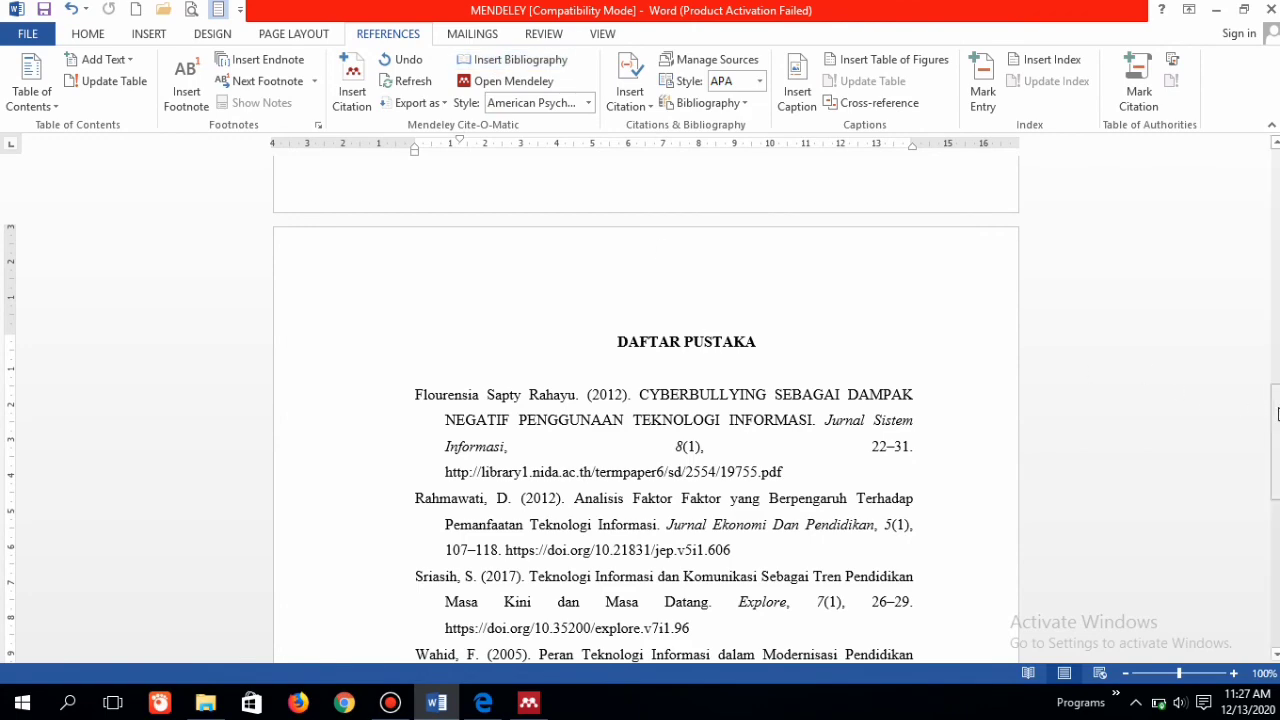
drag(1275, 400, 1275, 440)
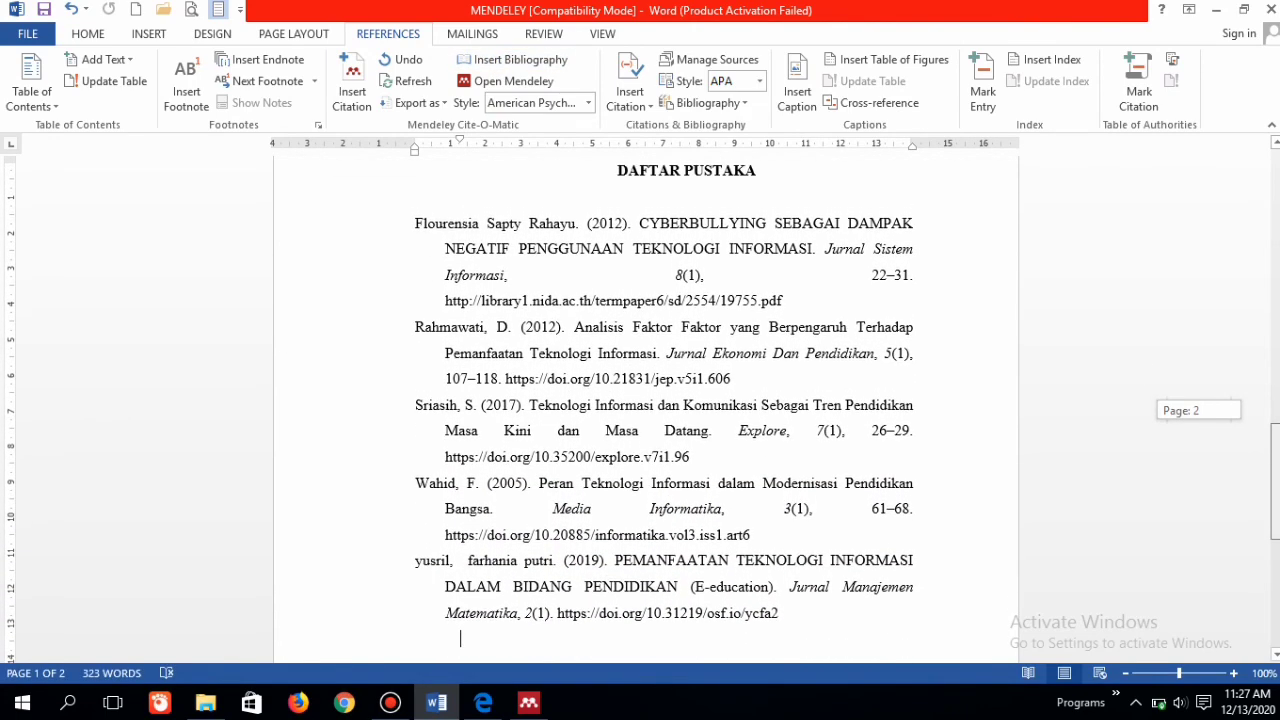